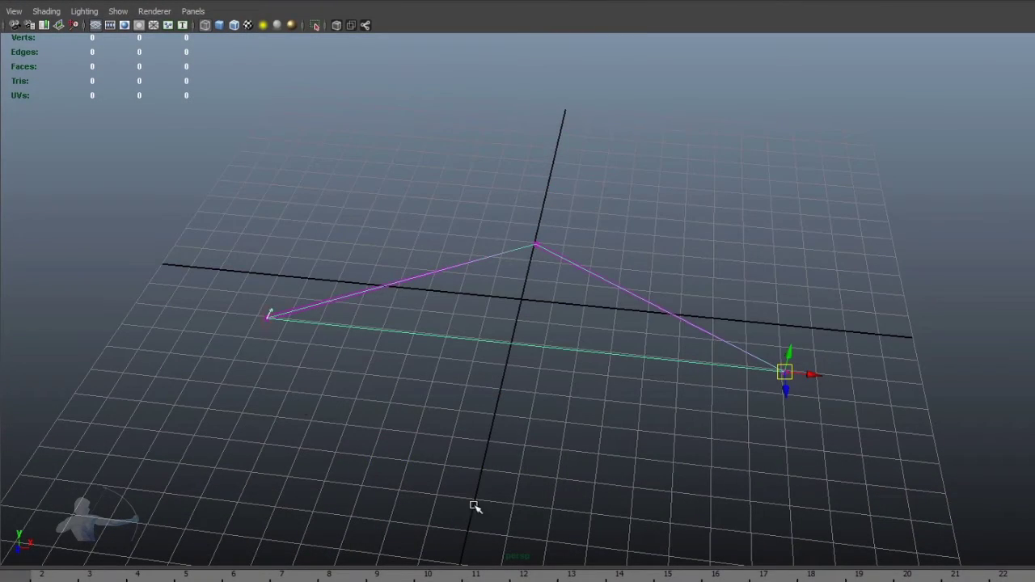
# Drag the IK handle at the chain's end leftward so the elbow bends further up.
pyautogui.moveTo(793, 372)
pyautogui.mouseDown()
pyautogui.moveTo(721, 314)
pyautogui.moveTo(746, 372)
pyautogui.moveTo(728, 375)
pyautogui.moveTo(725, 362)
pyautogui.moveTo(820, 388)
pyautogui.moveTo(639, 347)
pyautogui.moveTo(691, 364)
pyautogui.moveTo(694, 327)
pyautogui.moveTo(705, 345)
pyautogui.moveTo(712, 331)
pyautogui.moveTo(702, 369)
pyautogui.moveTo(857, 423)
pyautogui.moveTo(754, 382)
pyautogui.moveTo(730, 359)
pyautogui.mouseUp()
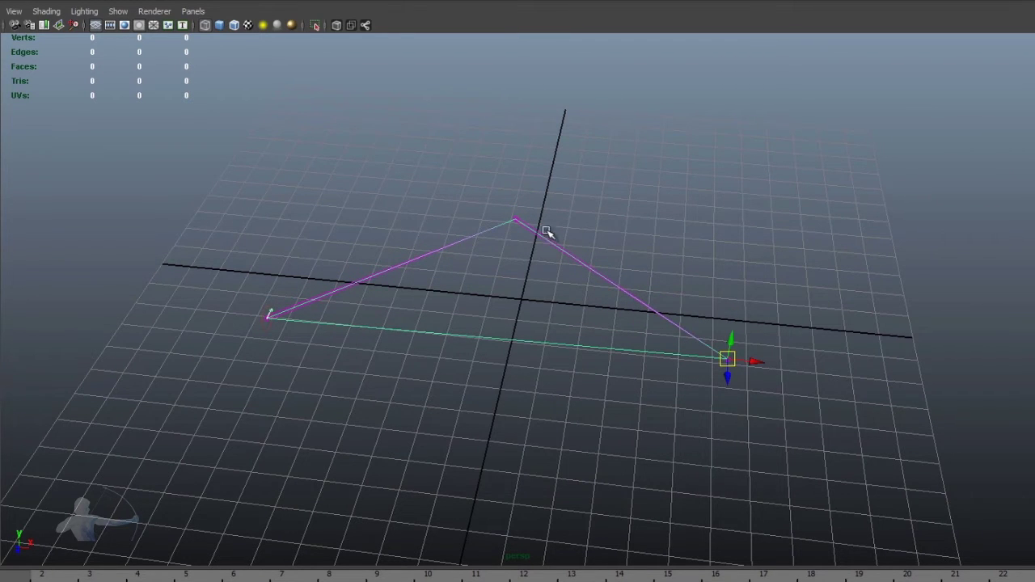
# Test the chain by rotating the middle joint, then swinging it from the root joint.
pyautogui.click(515, 220)
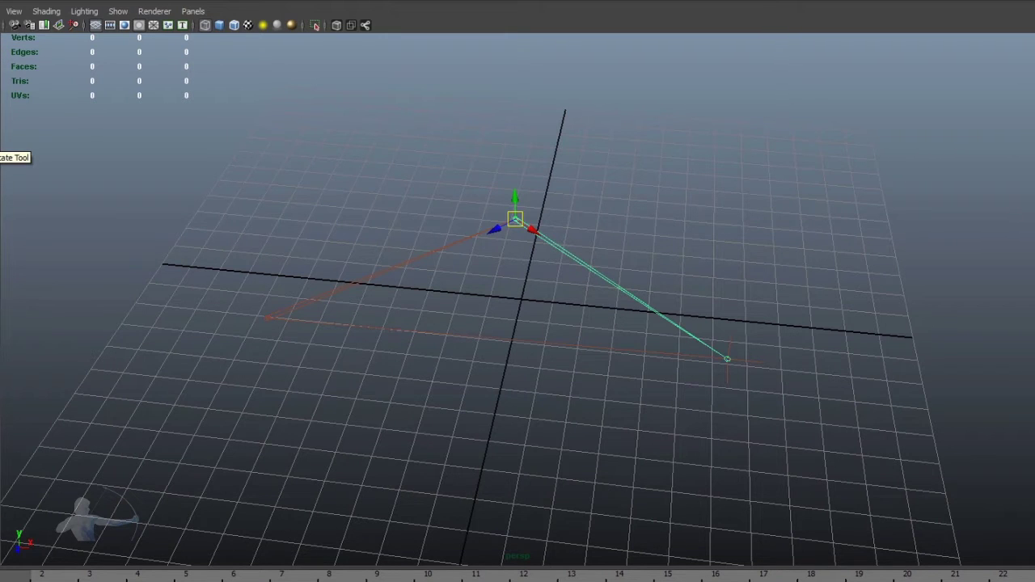
pyautogui.press('e')
pyautogui.moveTo(520, 243)
pyautogui.mouseDown()
pyautogui.moveTo(532, 240)
pyautogui.moveTo(520, 233)
pyautogui.mouseUp()
pyautogui.click(370, 280)
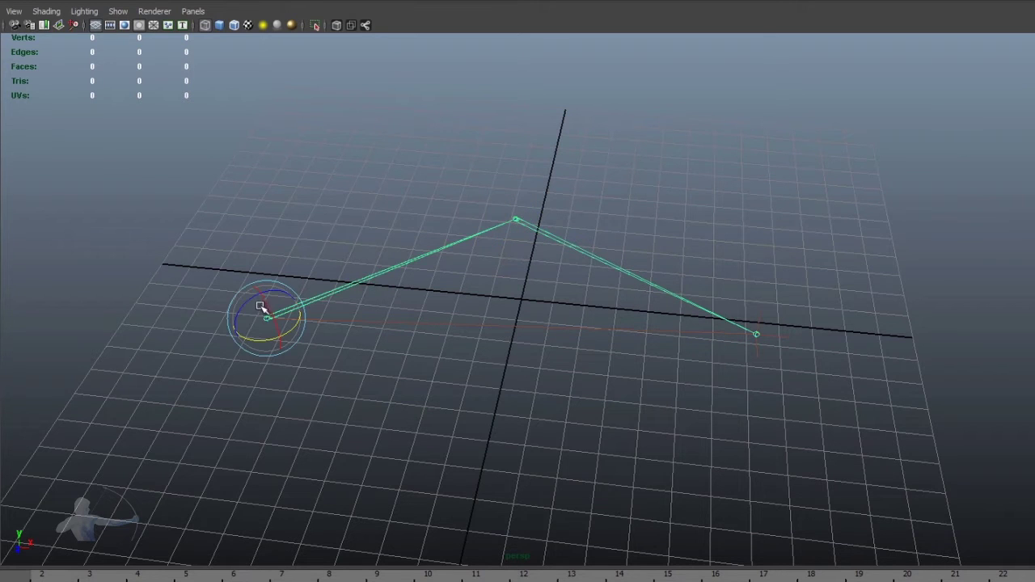
pyautogui.moveTo(259, 298)
pyautogui.mouseDown()
pyautogui.moveTo(250, 302)
pyautogui.moveTo(261, 297)
pyautogui.mouseUp()
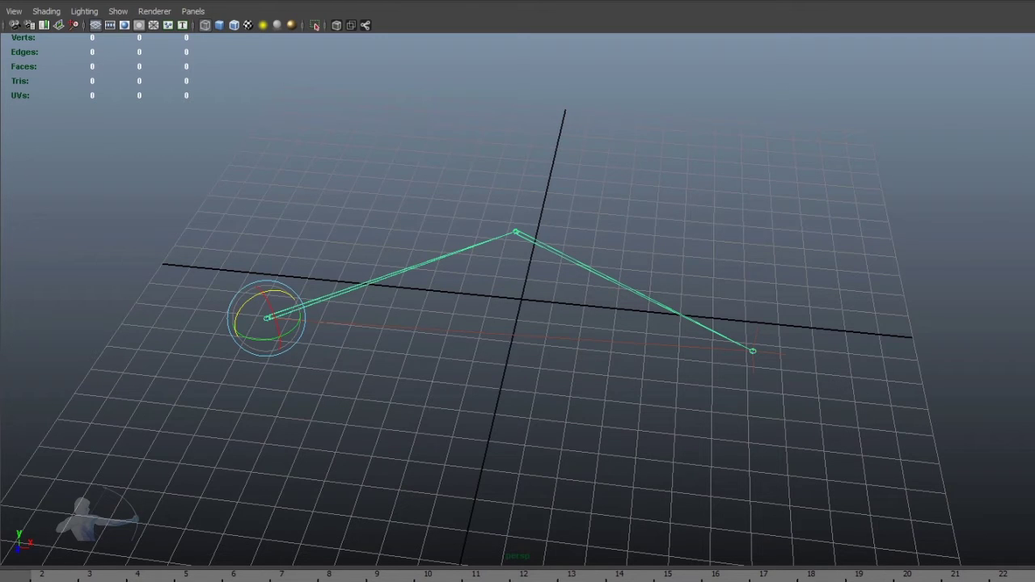
# Create a NURBS circle near the elbow and move it above the middle joint in the top view.
pyautogui.press('y')
pyautogui.click(516, 234)
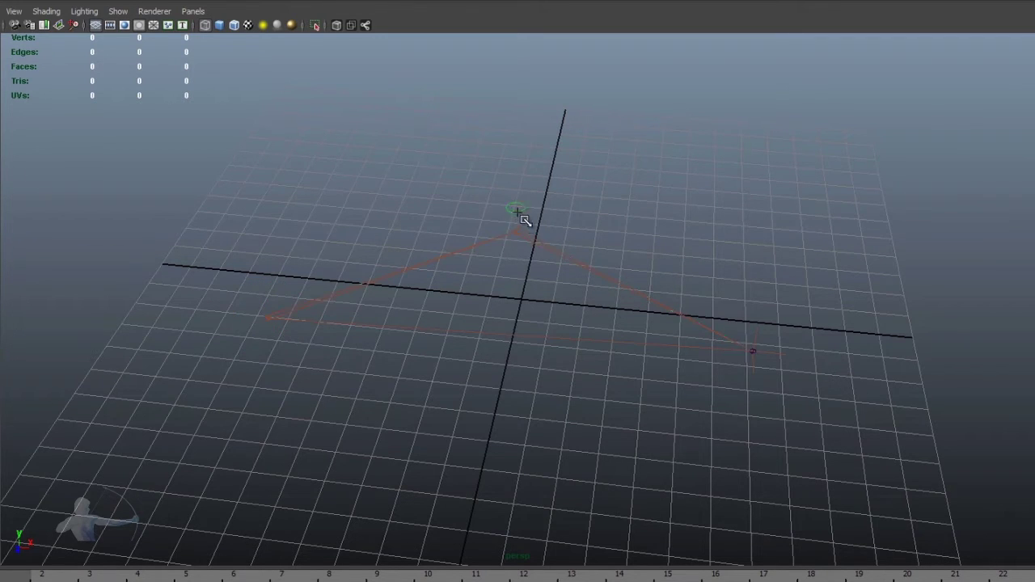
pyautogui.press('w')
pyautogui.press('space')
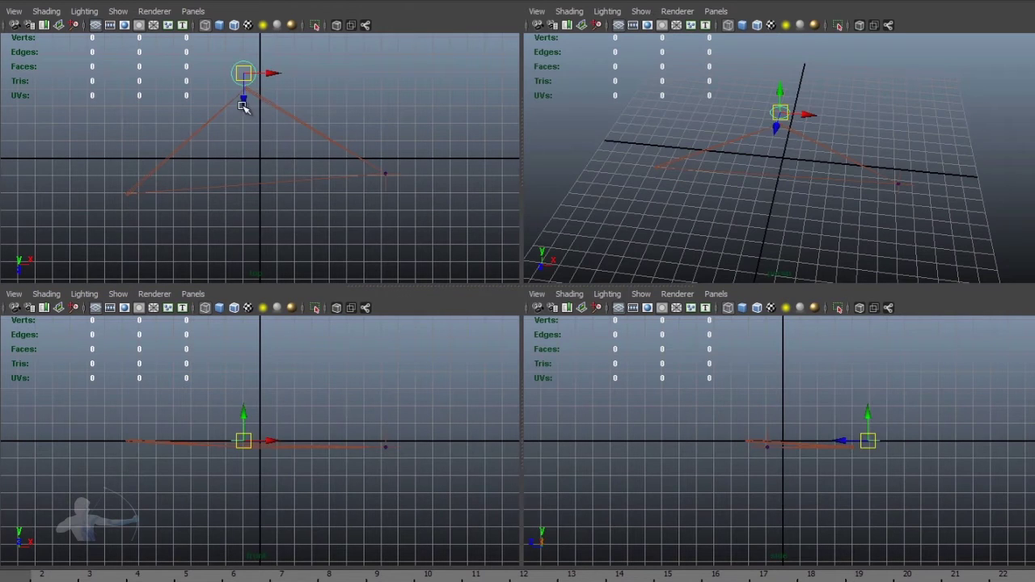
pyautogui.moveTo(244, 101)
pyautogui.mouseDown()
pyautogui.moveTo(249, 75)
pyautogui.moveTo(248, 114)
pyautogui.mouseUp()
# Constrain the IK handle with the circle as its pole vector.
pyautogui.press('space')
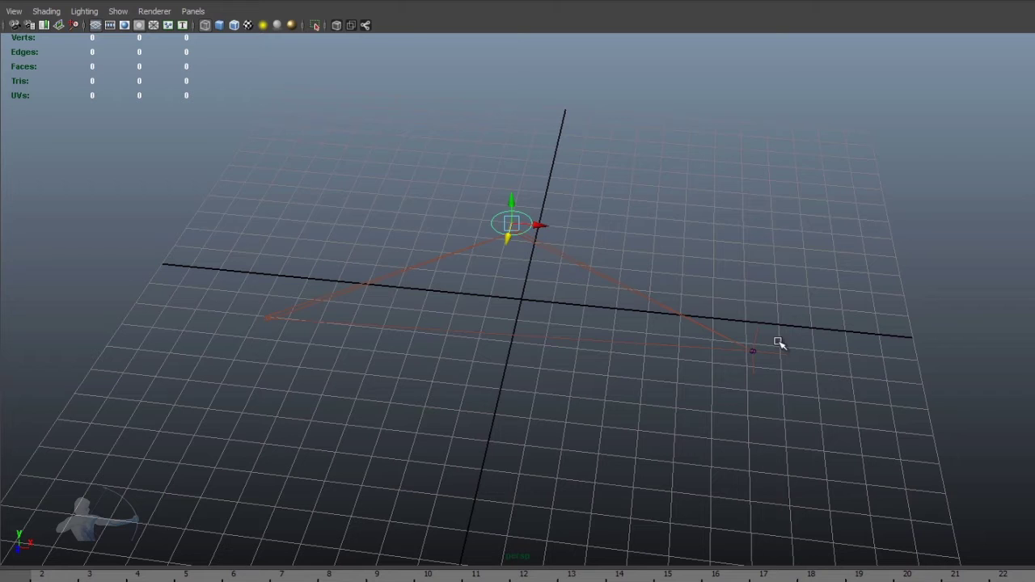
pyautogui.click(753, 351)
pyautogui.click(537, 0)
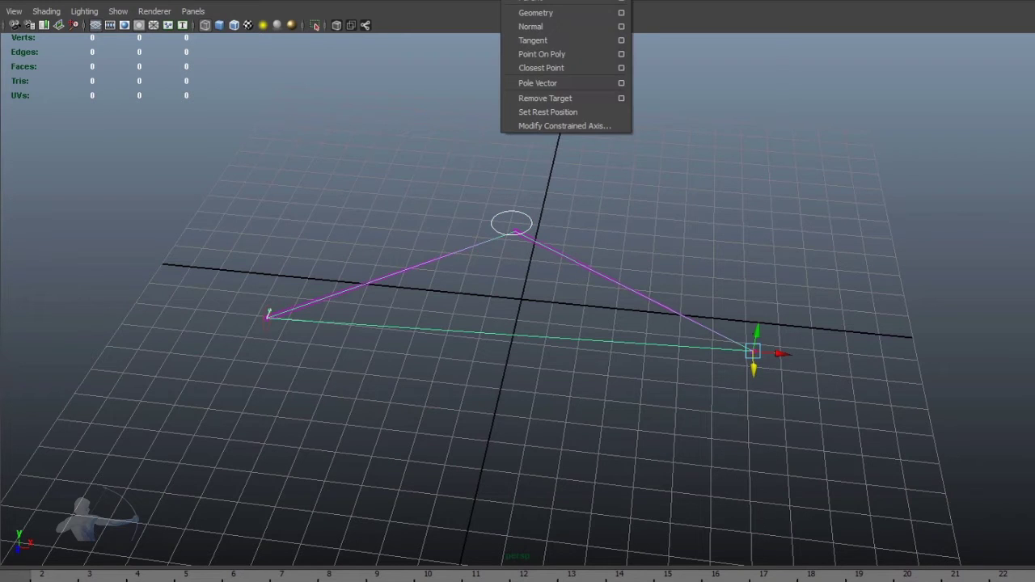
pyautogui.click(543, 83)
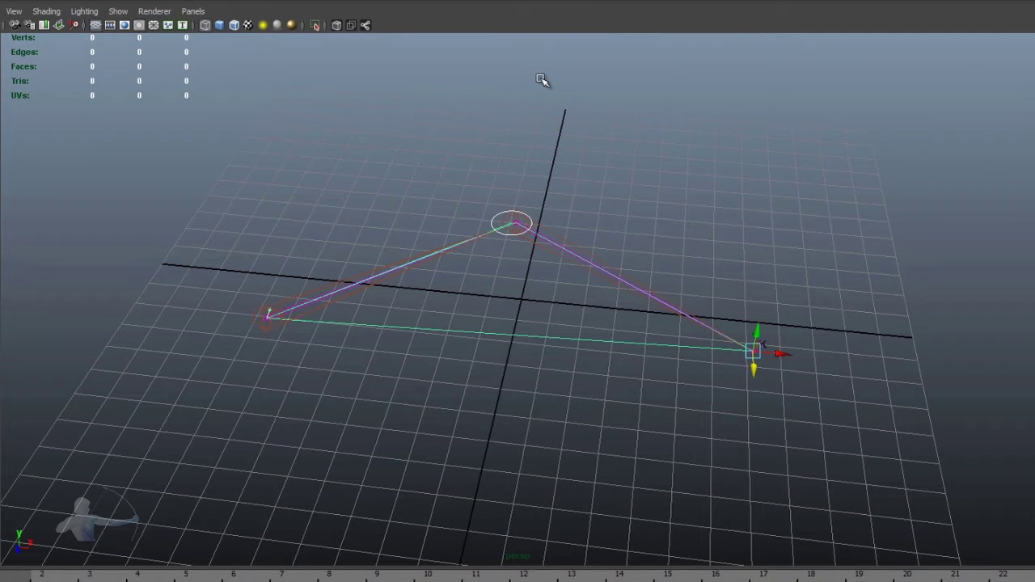
# Move the pole vector circle upward to redirect the elbow, then select the middle joint for rotating.
pyautogui.click(491, 220)
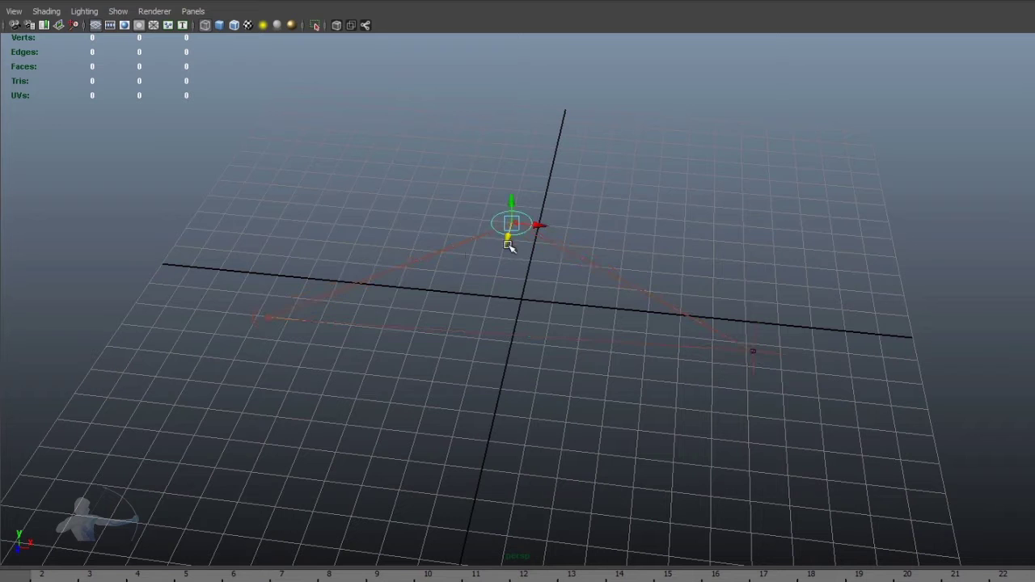
pyautogui.moveTo(513, 224); pyautogui.dragTo(516, 174)
pyautogui.keyDown('alt'); pyautogui.moveTo(638, 270); pyautogui.dragTo(668, 234); pyautogui.keyUp('alt')
pyautogui.keyDown('alt'); pyautogui.moveTo(422, 317); pyautogui.dragTo(601, 312); pyautogui.keyUp('alt')
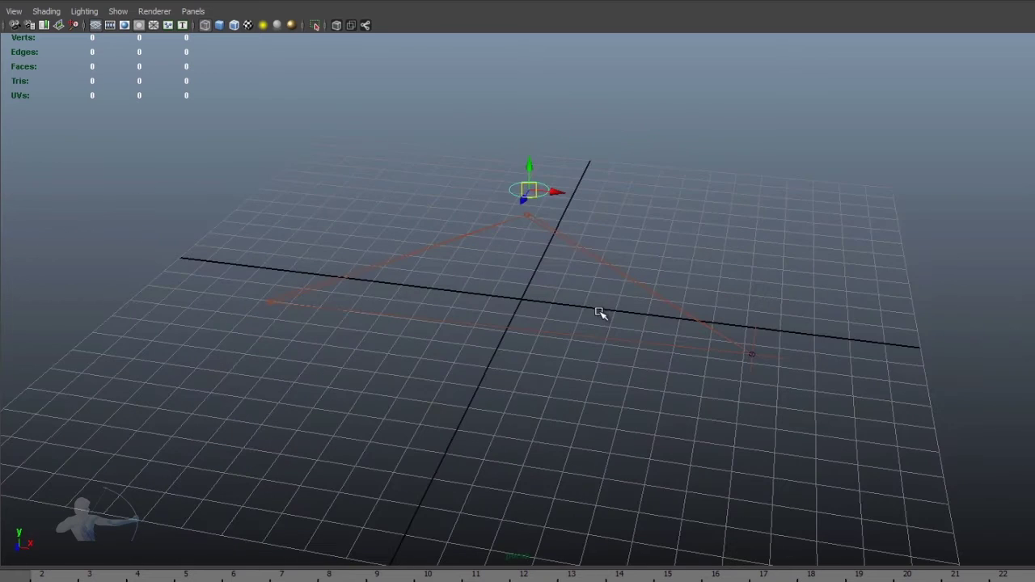
pyautogui.click(559, 273)
pyautogui.press('e')
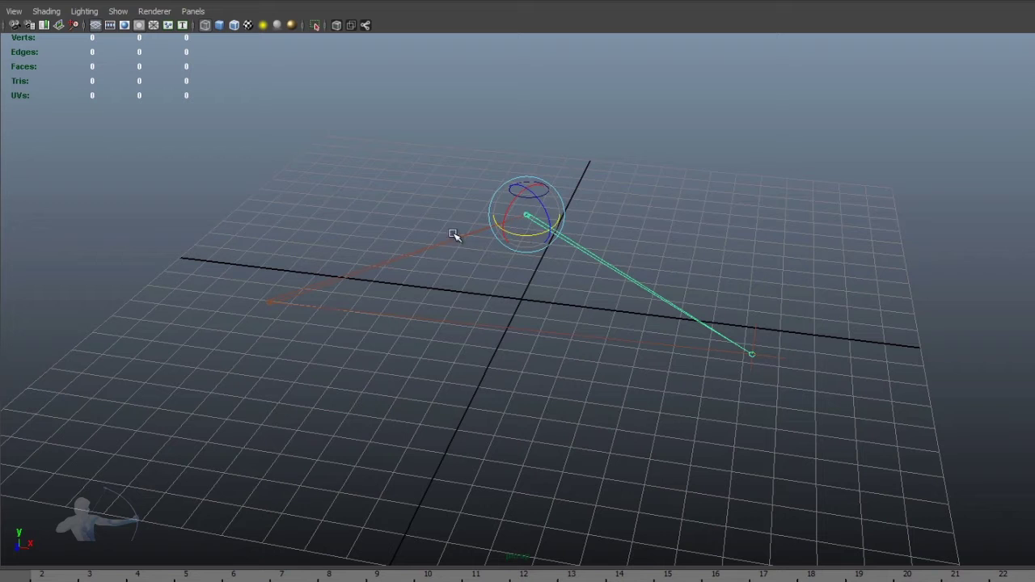
pyautogui.click(412, 252)
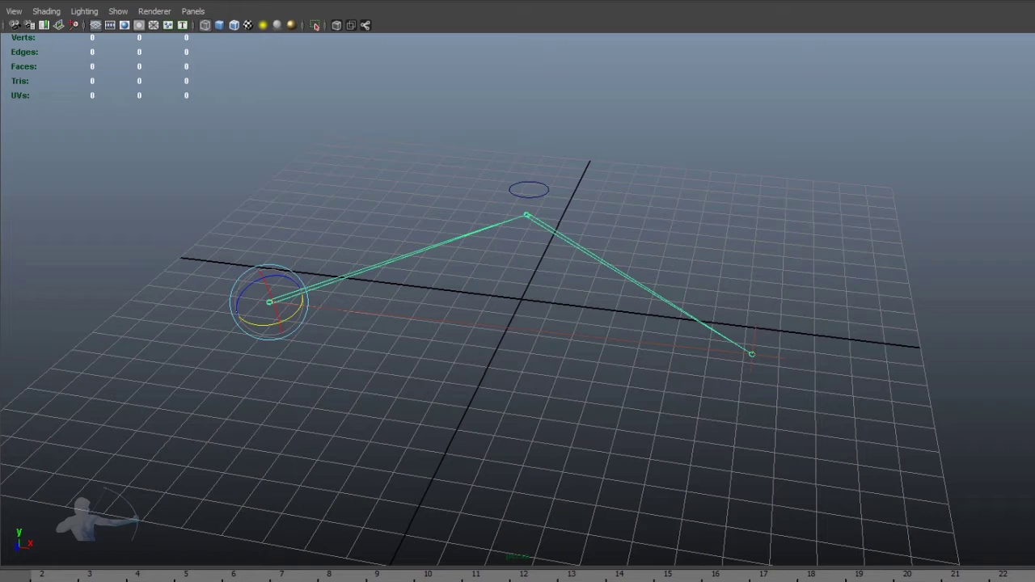
pyautogui.keyDown('alt'); pyautogui.moveTo(568, 407); pyautogui.dragTo(339, 409); pyautogui.keyUp('alt')
pyautogui.keyDown('alt'); pyautogui.moveTo(339, 410); pyautogui.dragTo(562, 366, button='middle'); pyautogui.keyUp('alt')
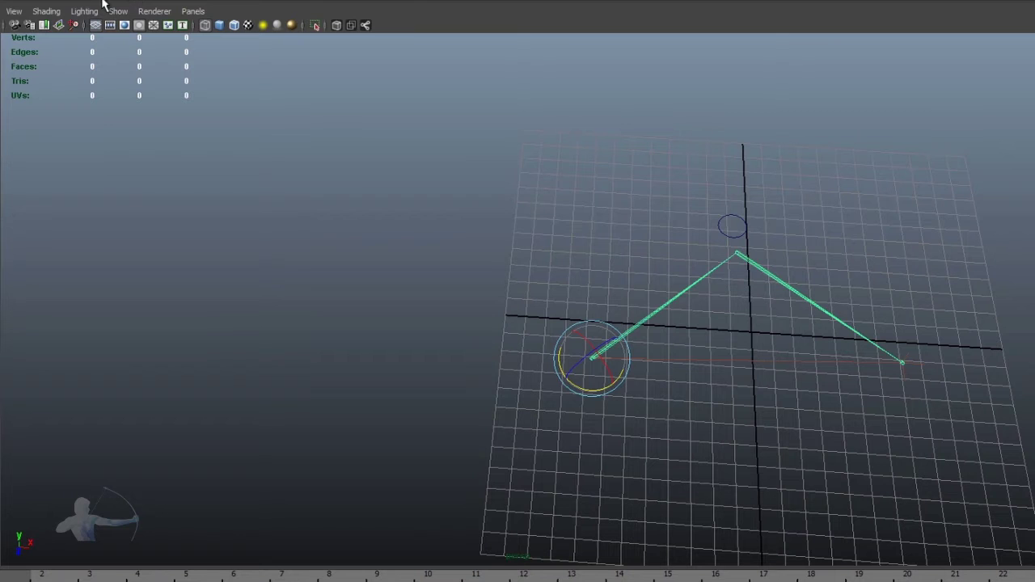
# Draw a new three-joint chain in the free space left of the IK chain using the top view.
pyautogui.press('space')
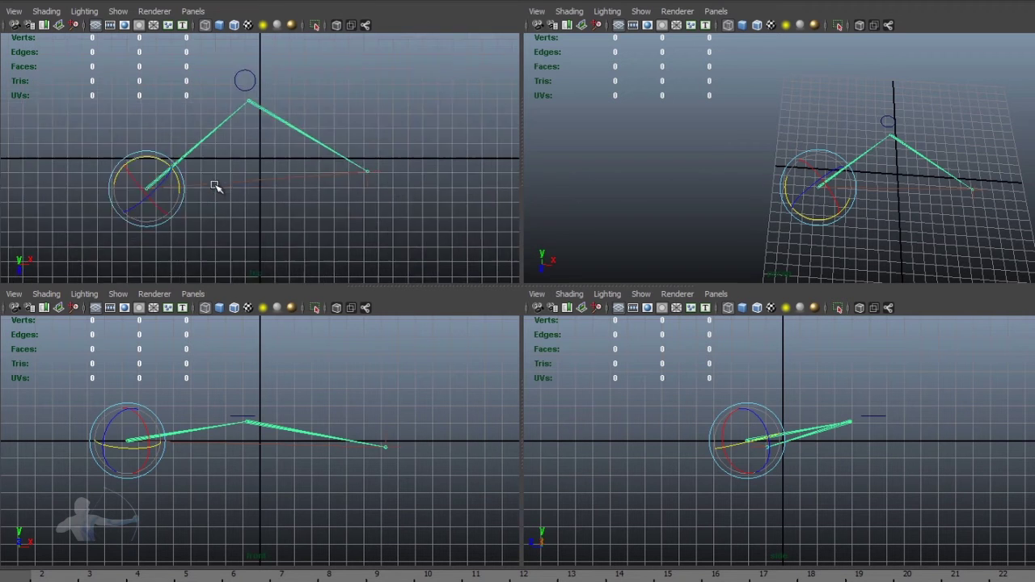
pyautogui.keyDown('alt'); pyautogui.moveTo(215, 186); pyautogui.dragTo(167, 122, button='right'); pyautogui.keyUp('alt')
pyautogui.keyDown('alt'); pyautogui.moveTo(167, 122); pyautogui.dragTo(247, 129, button='middle'); pyautogui.keyUp('alt')
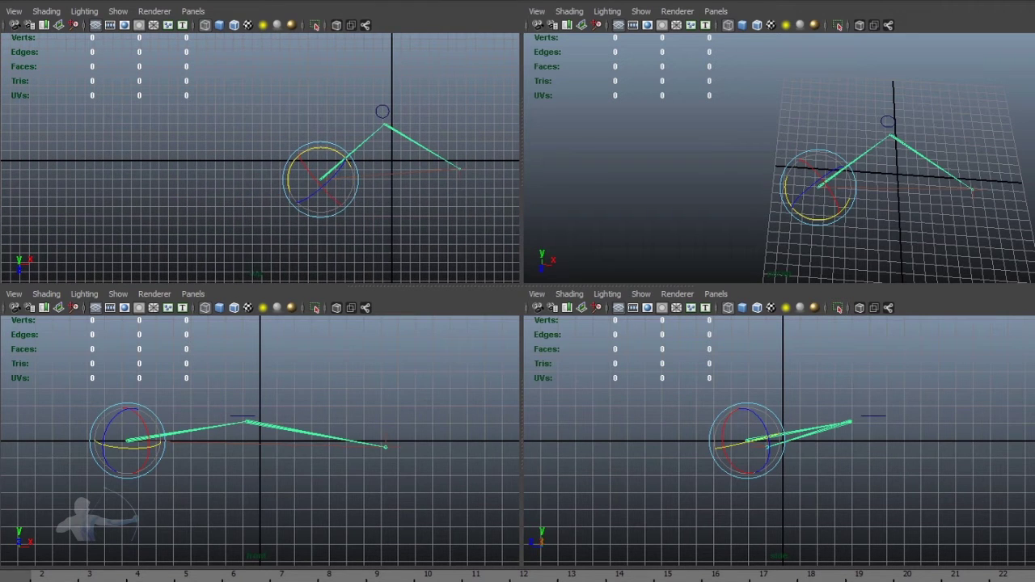
pyautogui.click(461, 0)
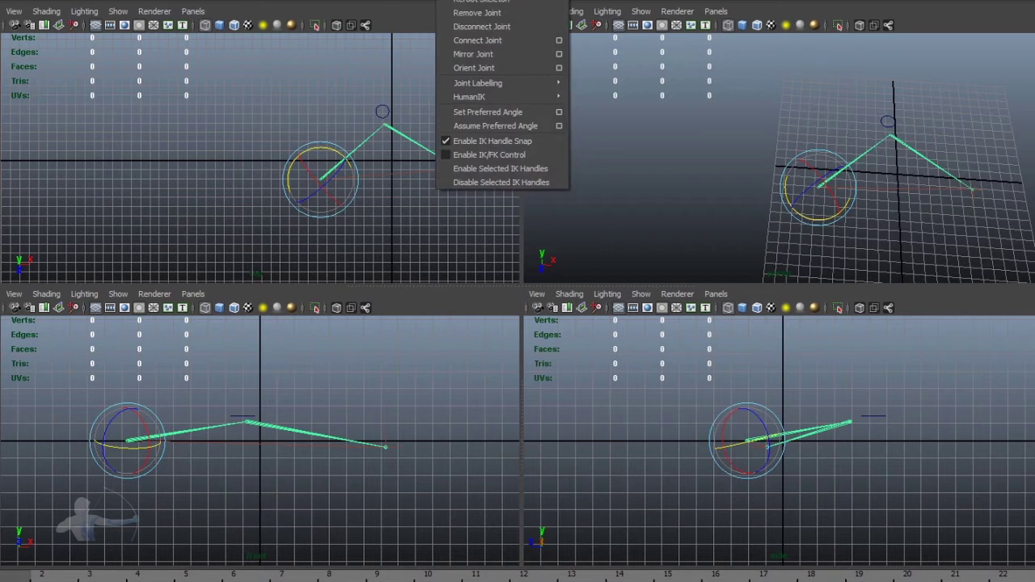
pyautogui.click(48, 279)
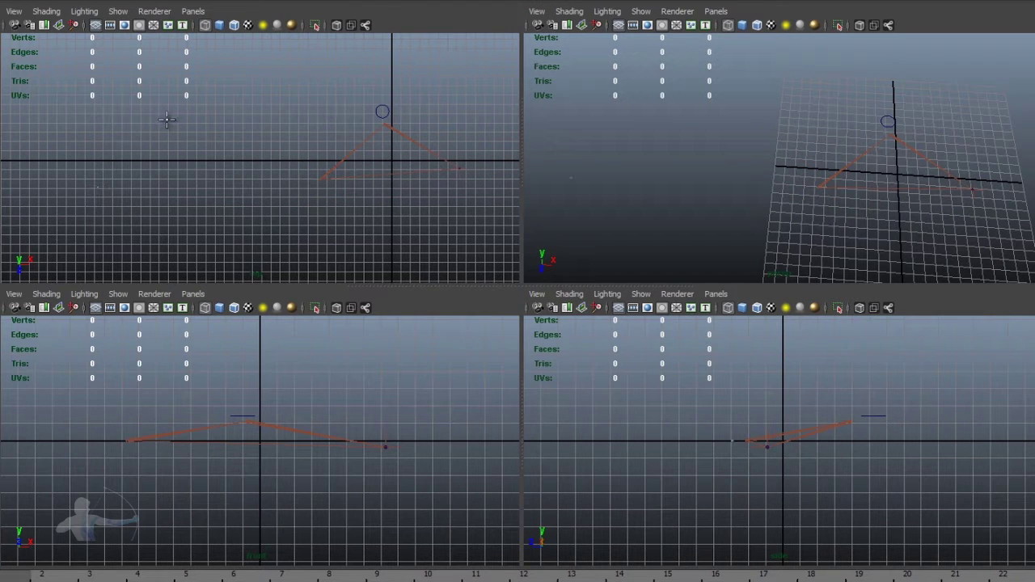
pyautogui.click(169, 127)
pyautogui.click(232, 191)
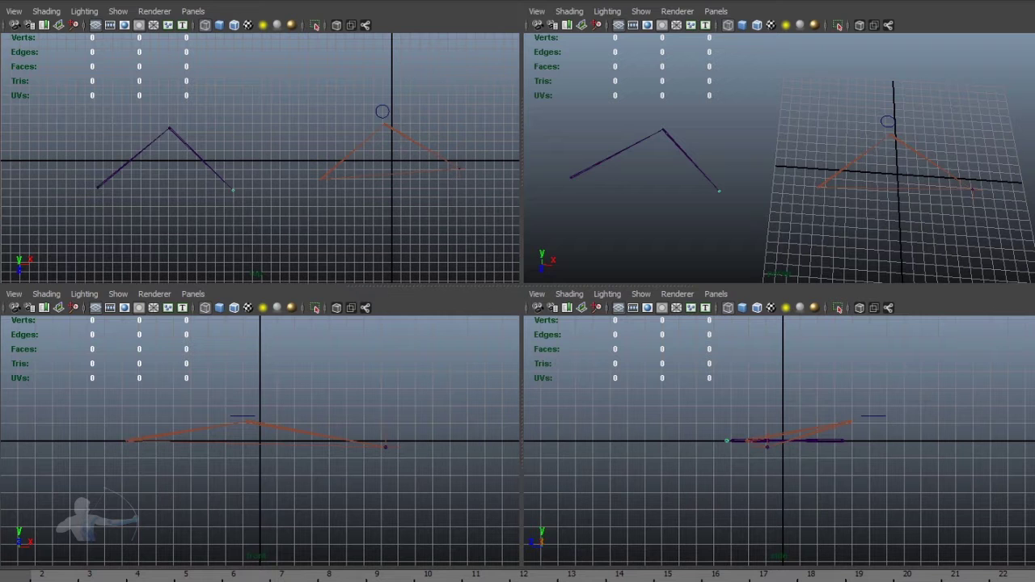
pyautogui.press('Return')
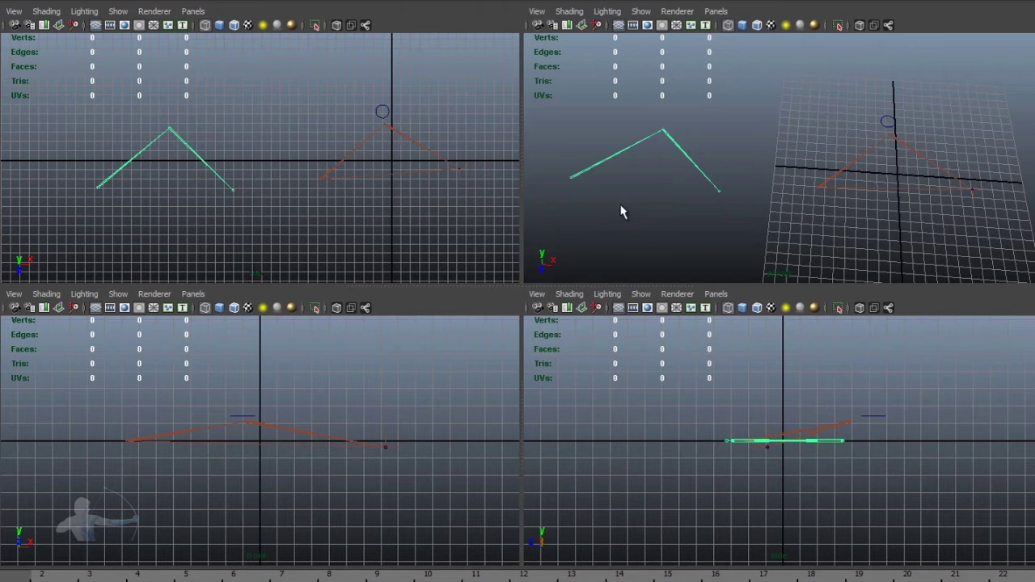
pyautogui.press('space')
pyautogui.keyDown('alt'); pyautogui.moveTo(349, 307); pyautogui.dragTo(164, 345); pyautogui.keyUp('alt')
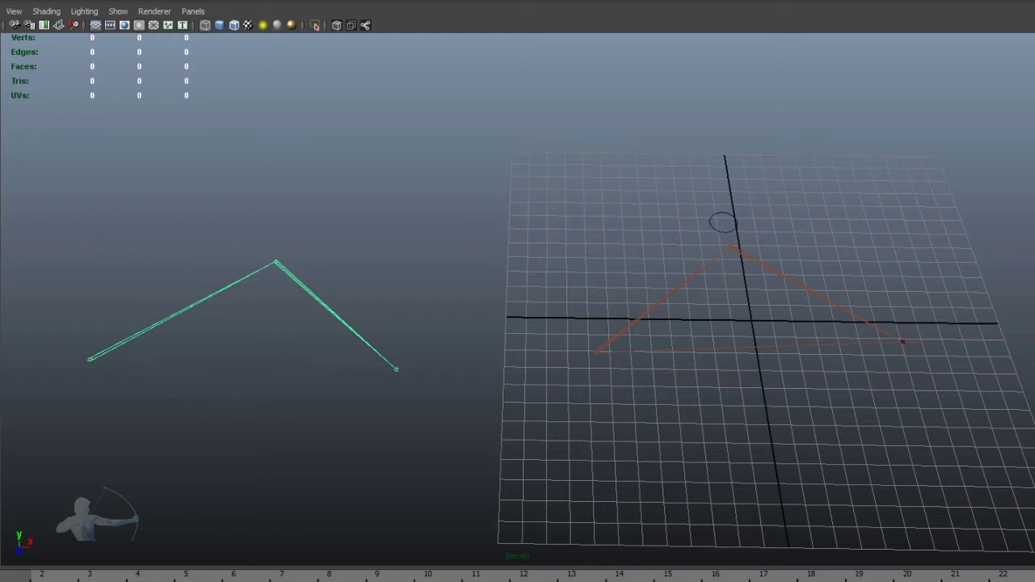
# Bring back the 'IK' and 'FK' text labels above their chains and reselect the FK elbow joint.
pyautogui.hotkey('ctrl', 'z')
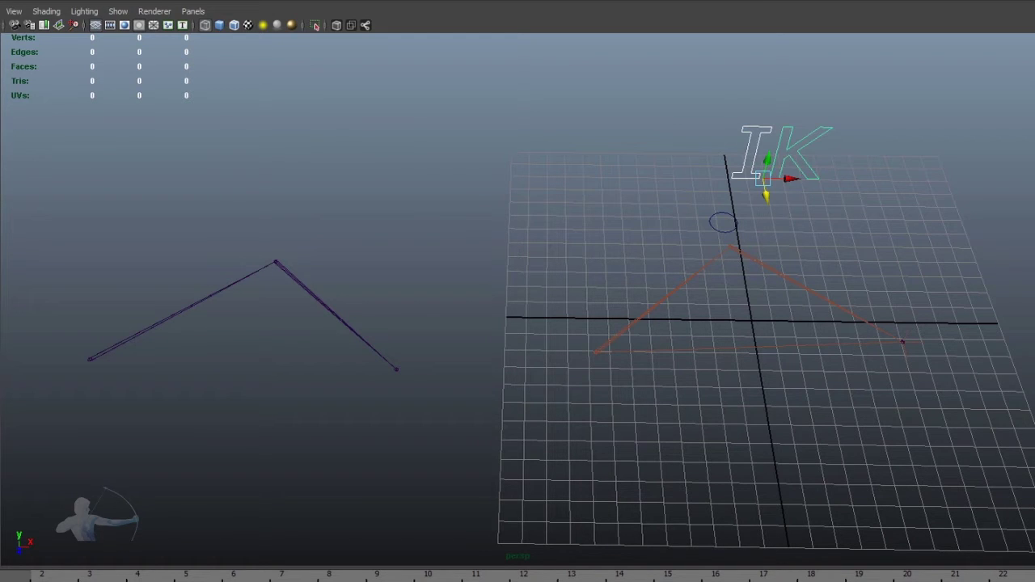
pyautogui.hotkey('ctrl', 'z')
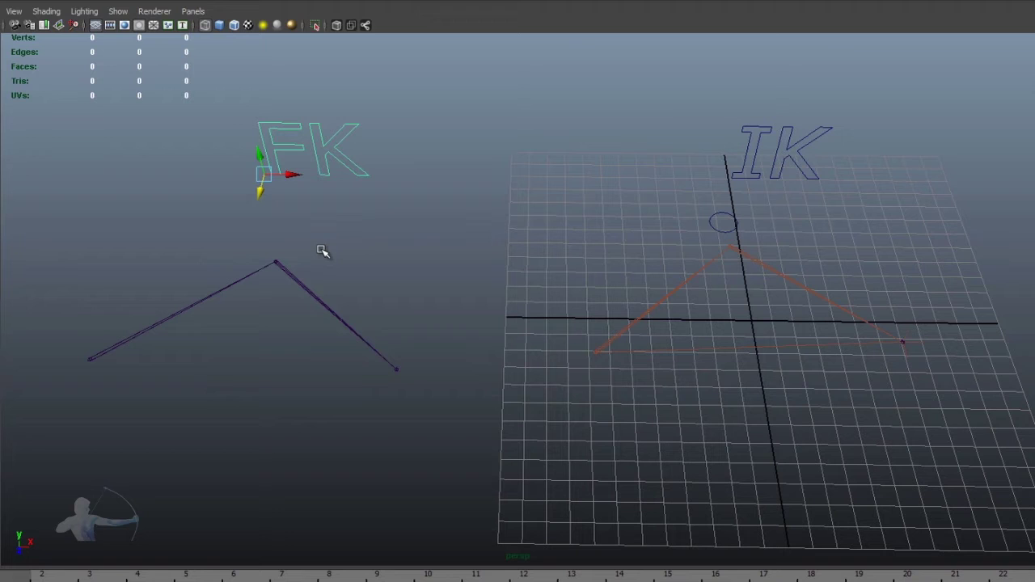
pyautogui.hotkey('ctrl', 'z')
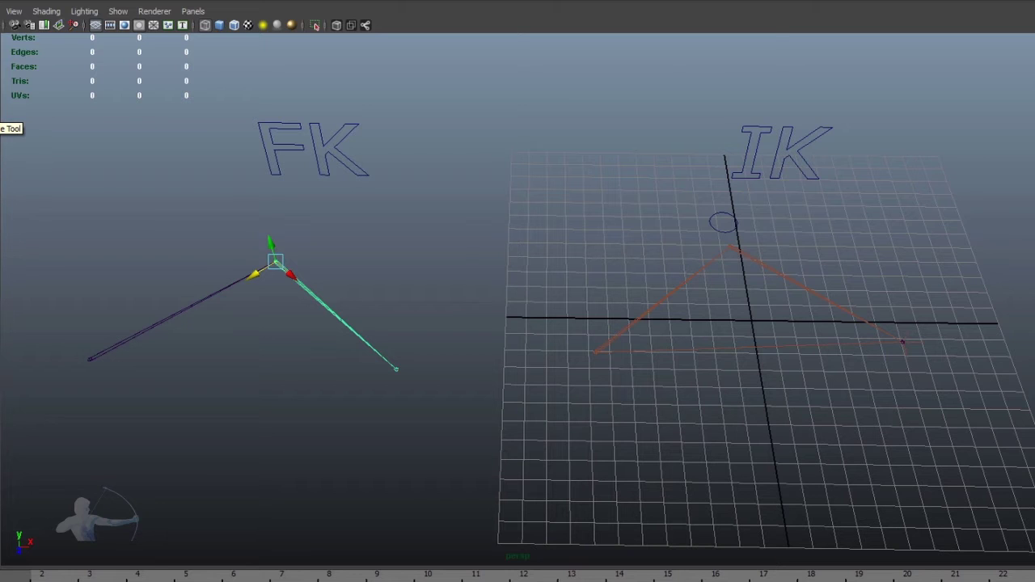
# Bend the FK chain at its elbow, then swing the whole chain from its root joint.
pyautogui.press('e')
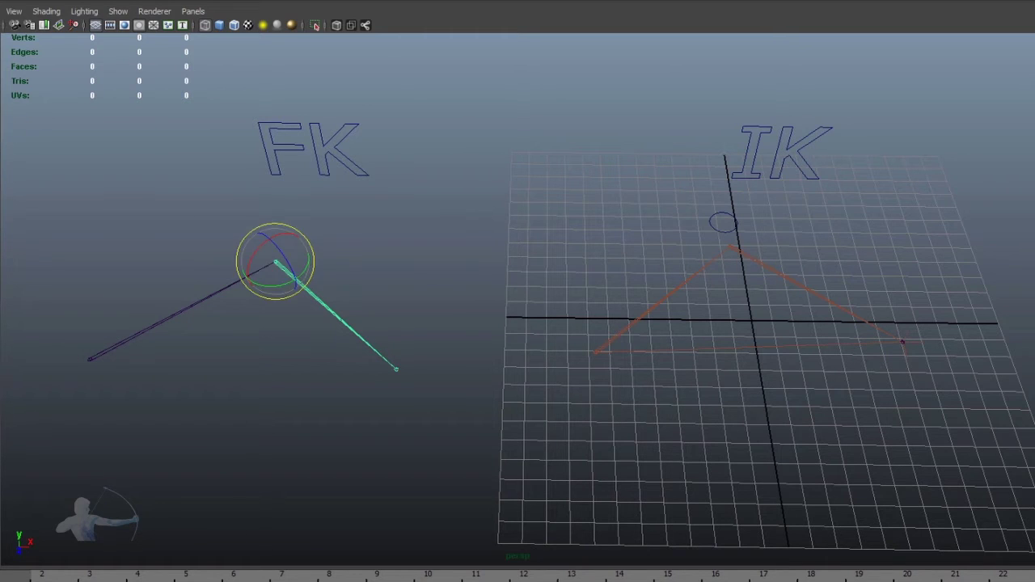
pyautogui.moveTo(266, 289)
pyautogui.mouseDown()
pyautogui.moveTo(277, 277)
pyautogui.moveTo(269, 283)
pyautogui.moveTo(282, 286)
pyautogui.moveTo(267, 284)
pyautogui.mouseUp()
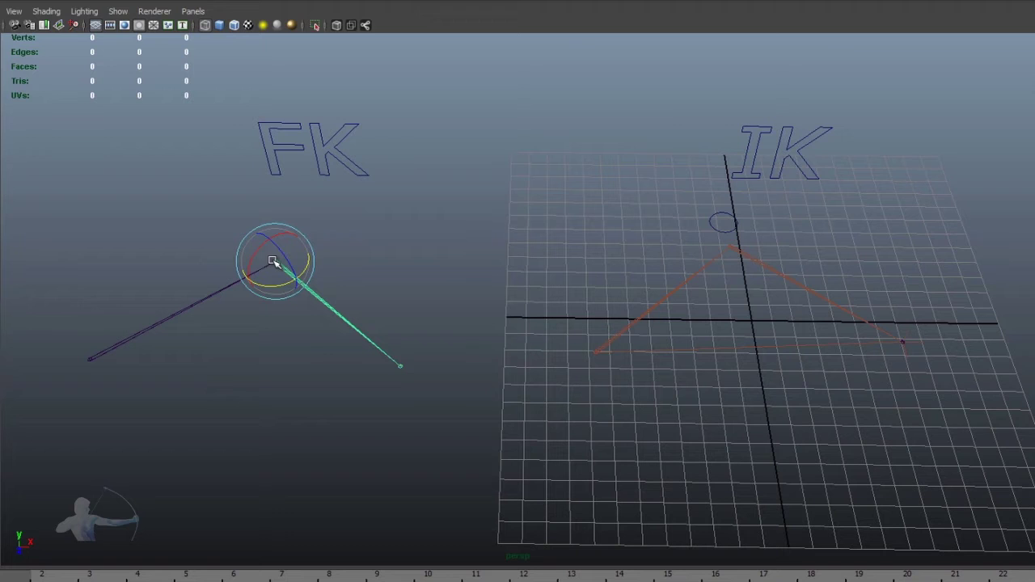
pyautogui.click(407, 390)
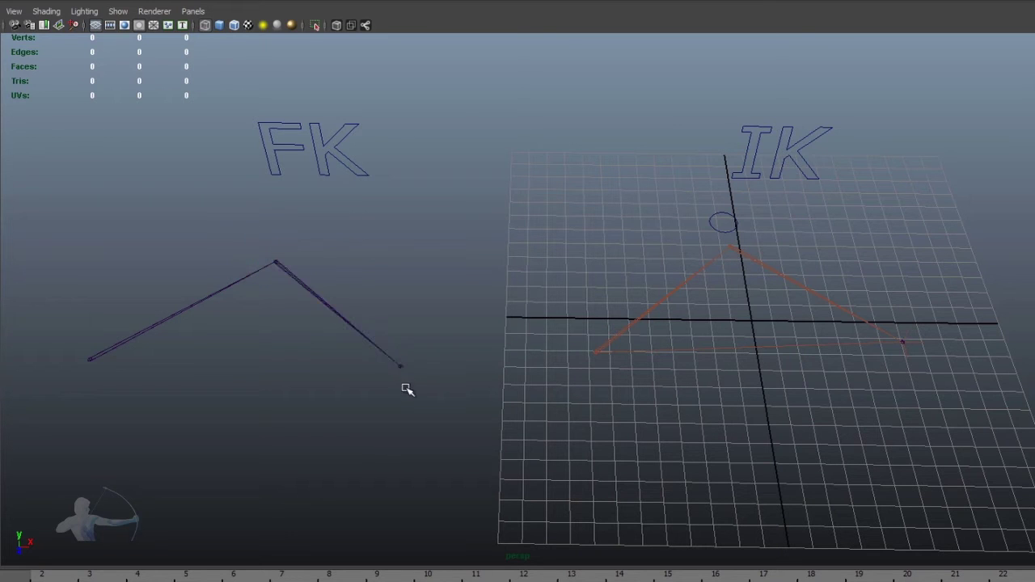
pyautogui.click(89, 363)
pyautogui.moveTo(85, 386); pyautogui.dragTo(85, 385)
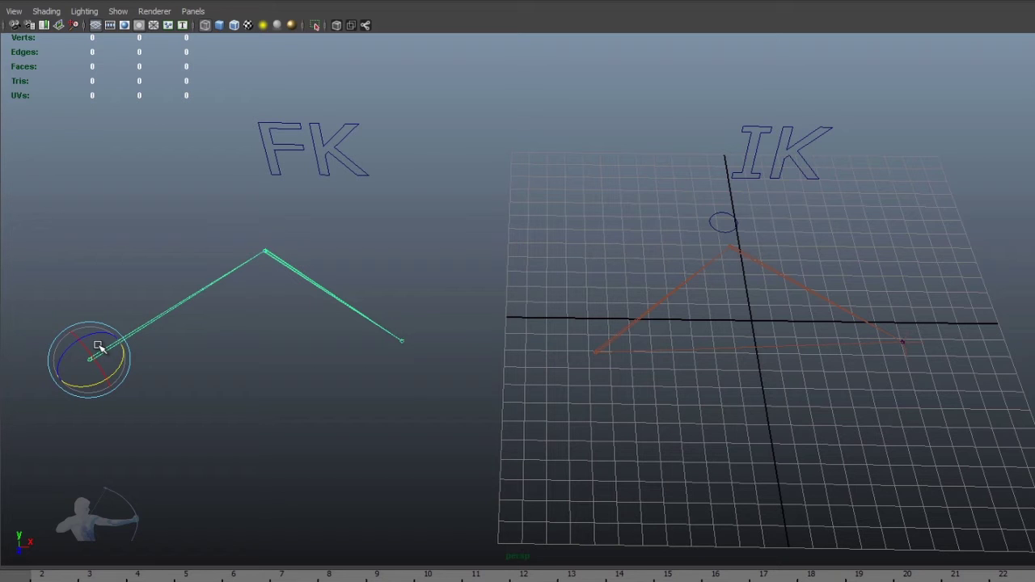
# Move the IK handle back and forth to flex the IK chain's elbow.
pyautogui.click(919, 335)
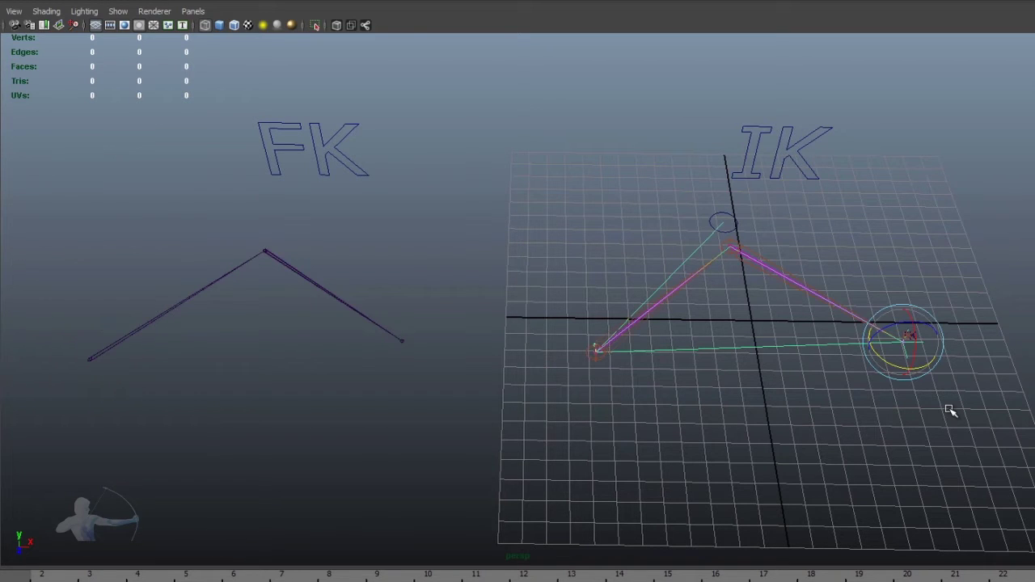
pyautogui.press('w')
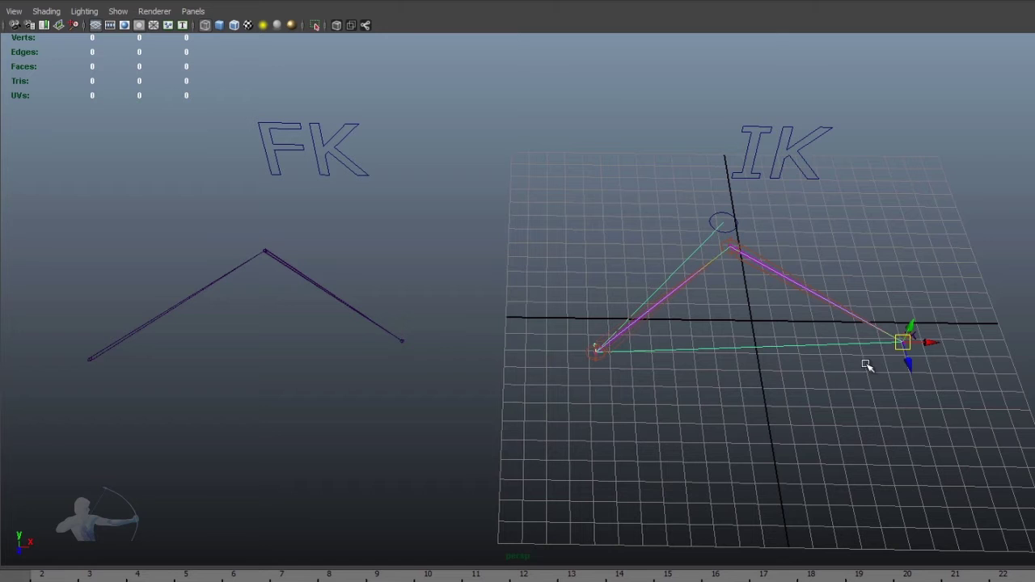
pyautogui.moveTo(899, 340); pyautogui.dragTo(930, 335)
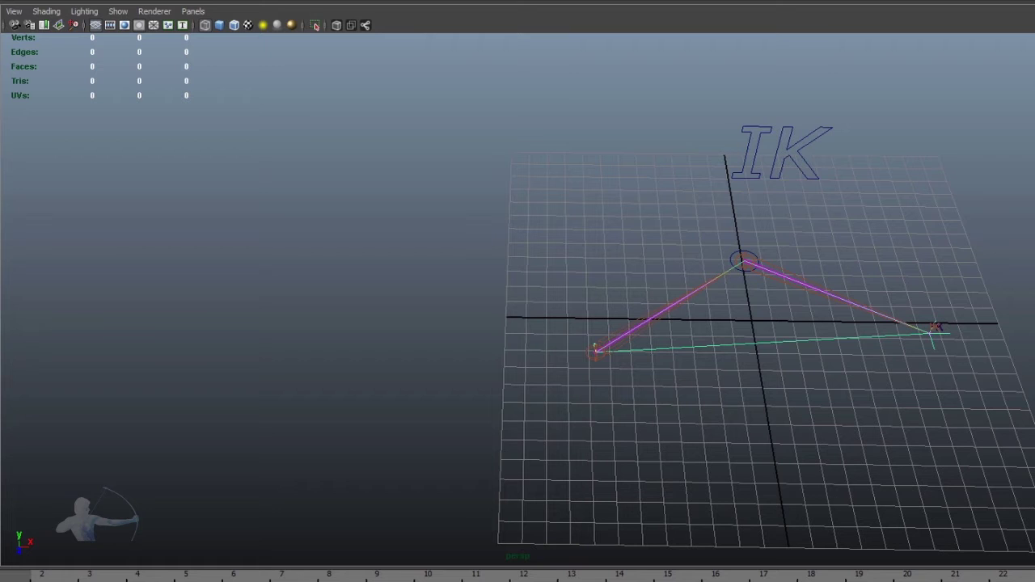
pyautogui.press('w')
pyautogui.moveTo(928, 336)
pyautogui.mouseDown()
pyautogui.moveTo(919, 347)
pyautogui.moveTo(939, 345)
pyautogui.moveTo(923, 331)
pyautogui.moveTo(932, 338)
pyautogui.mouseUp()
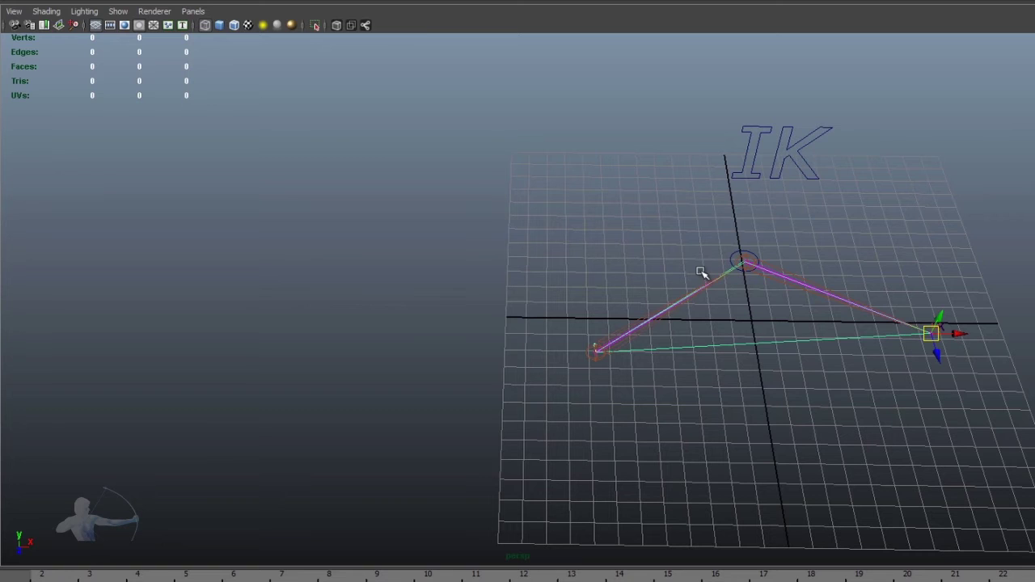
# Rotate the elbow joint to bend the lower bone, then swing the chain around its root joint.
pyautogui.click(788, 281)
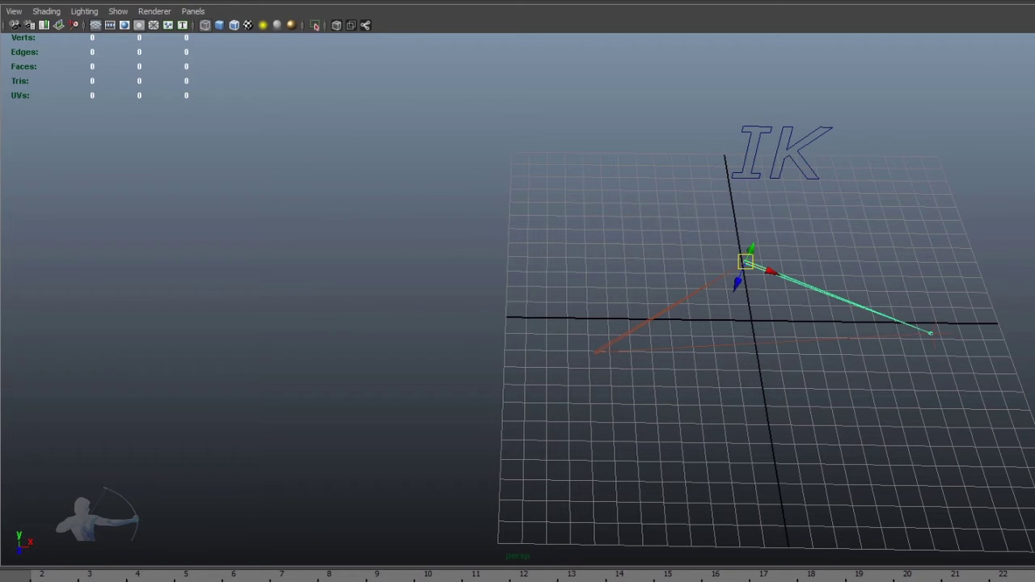
pyautogui.press('e')
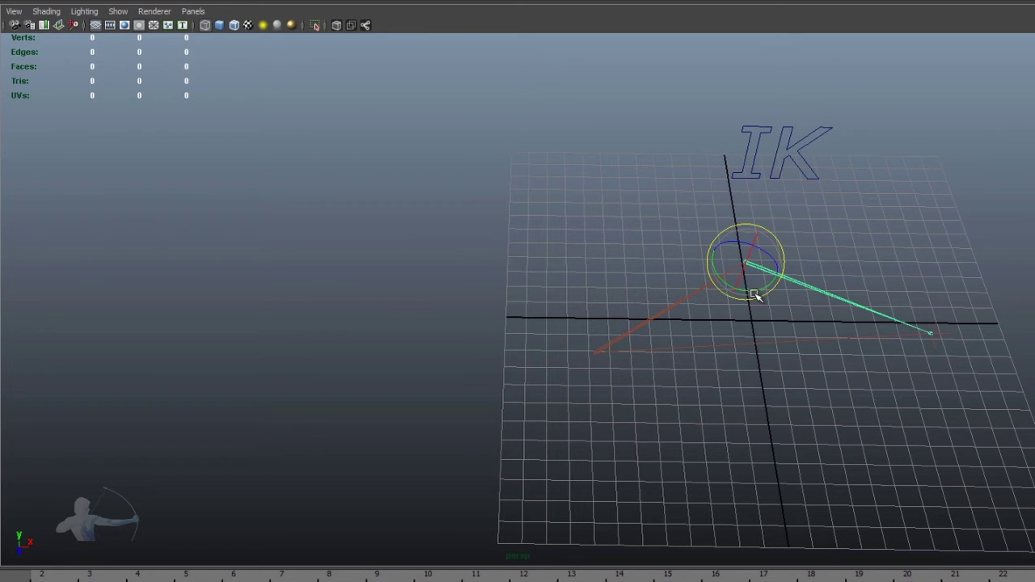
pyautogui.moveTo(755, 287)
pyautogui.mouseDown()
pyautogui.moveTo(739, 290)
pyautogui.moveTo(756, 289)
pyautogui.mouseUp()
pyautogui.click(680, 318)
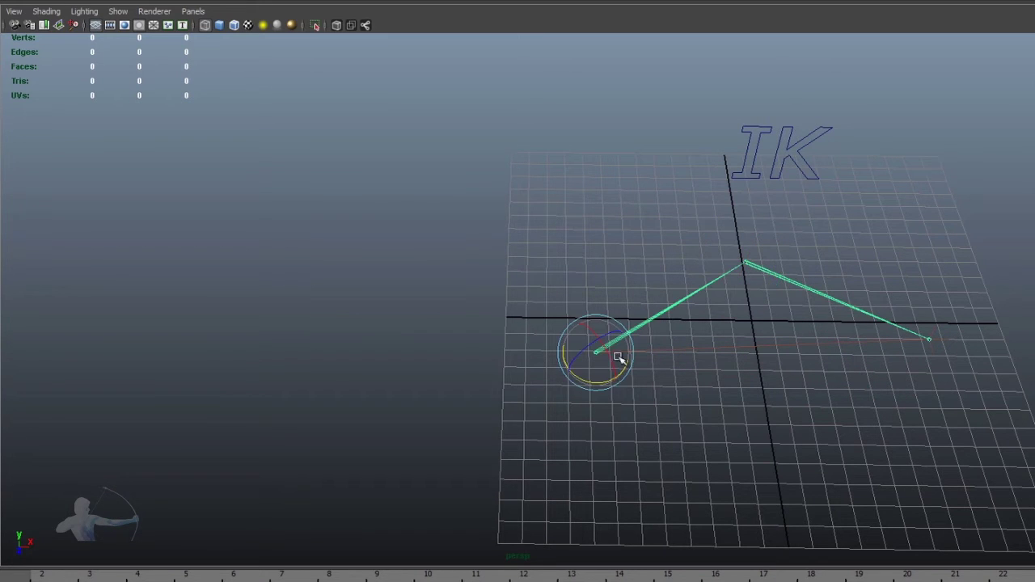
pyautogui.moveTo(599, 381)
pyautogui.mouseDown()
pyautogui.moveTo(617, 381)
pyautogui.moveTo(598, 377)
pyautogui.mouseUp()
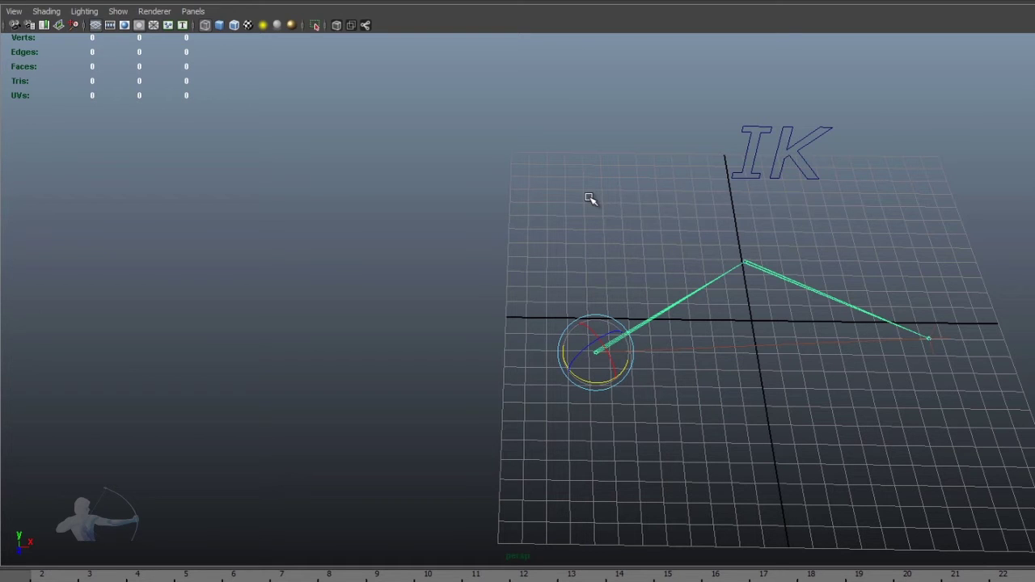
# Reselect the IK handle and elbow, then return to the root joint with the Rotate tool.
pyautogui.click(731, 250)
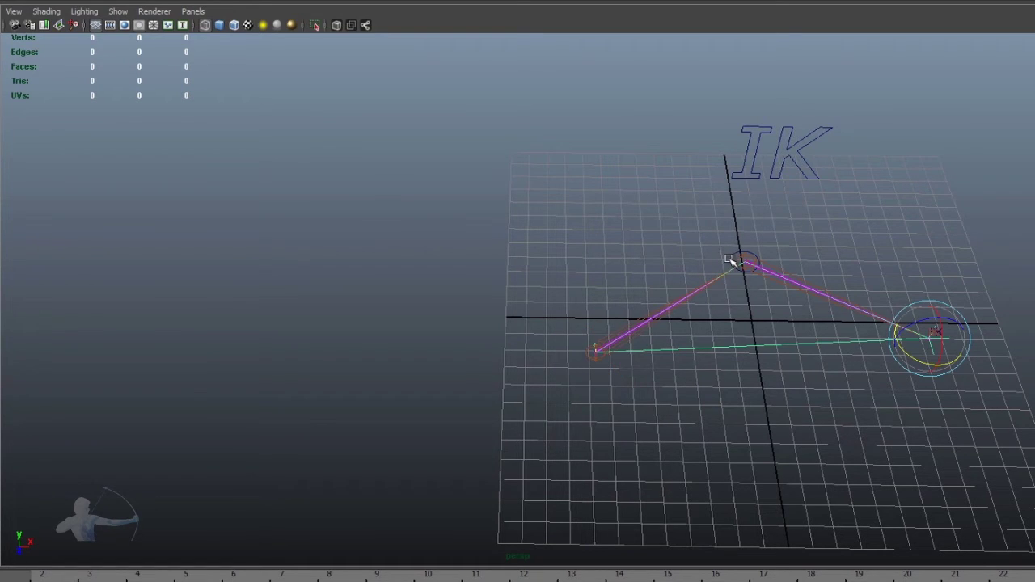
pyautogui.click(734, 259)
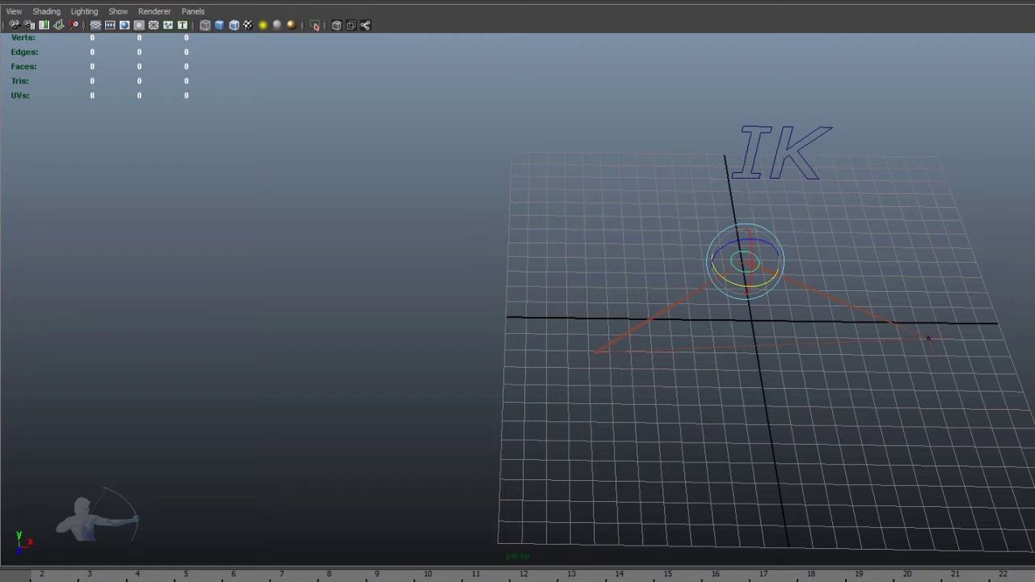
pyautogui.press('w')
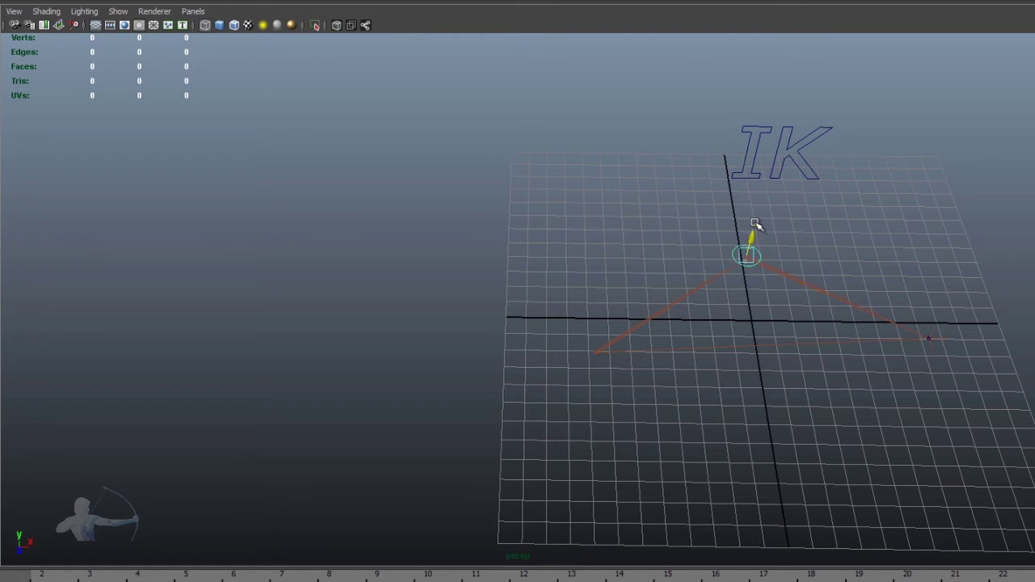
pyautogui.press('Up')
pyautogui.press('e')
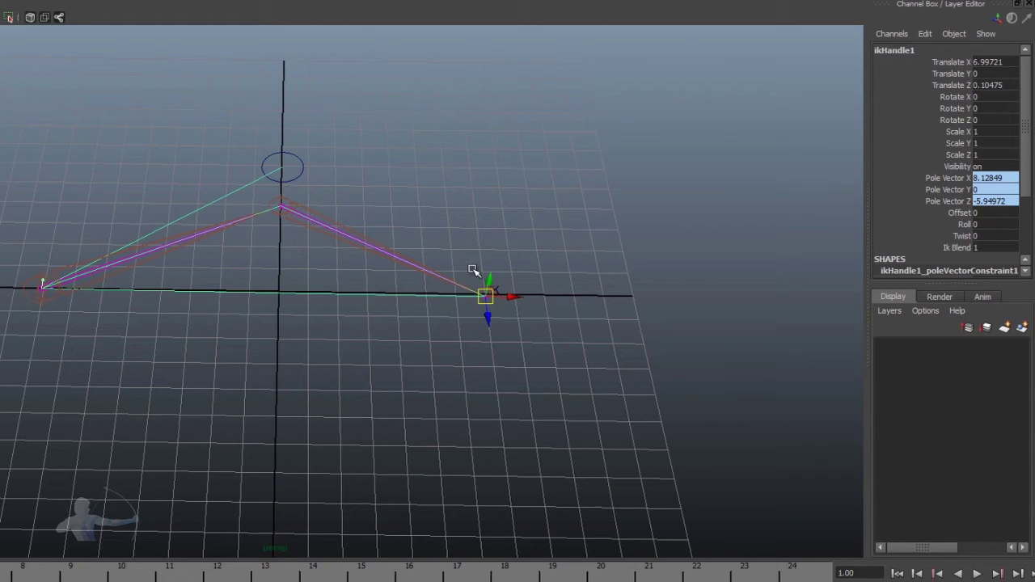
# Test the chain by pulling the IK handle and nudging the pole vector circle.
pyautogui.moveTo(485, 294)
pyautogui.mouseDown()
pyautogui.moveTo(467, 308)
pyautogui.moveTo(486, 305)
pyautogui.moveTo(485, 294)
pyautogui.mouseUp()
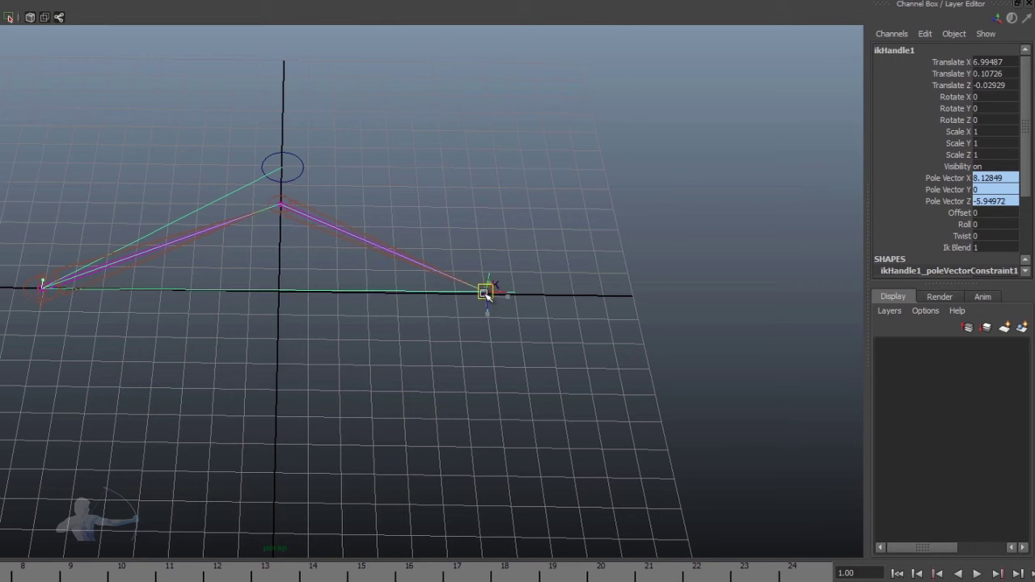
pyautogui.click(298, 169)
pyautogui.click(299, 171)
pyautogui.moveTo(282, 168)
pyautogui.mouseDown()
pyautogui.moveTo(277, 105)
pyautogui.moveTo(272, 189)
pyautogui.moveTo(280, 148)
pyautogui.moveTo(283, 171)
pyautogui.mouseUp()
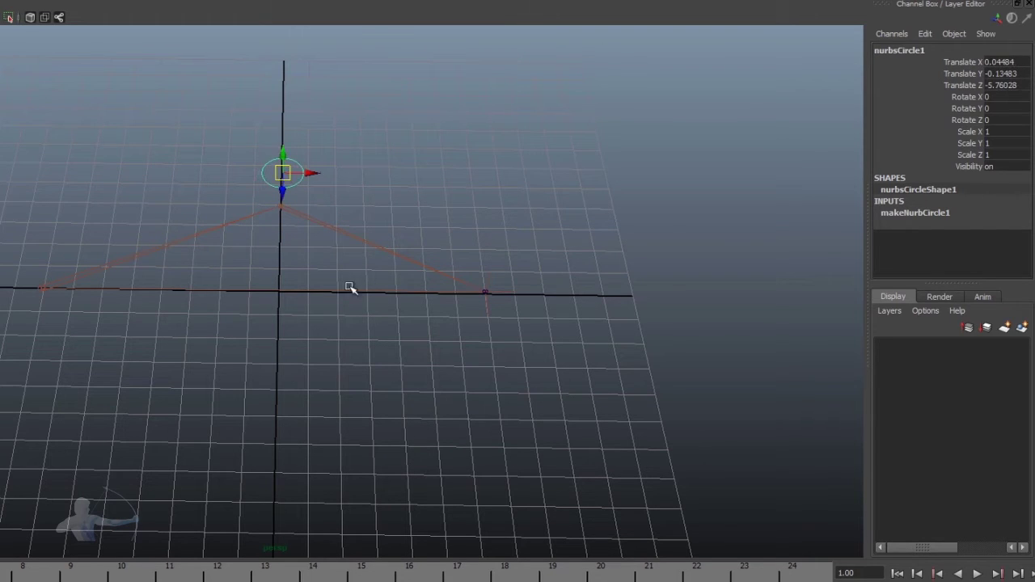
# Set ikHandle1's Ik Blend to 0 in the Channel Box.
pyautogui.click(495, 288)
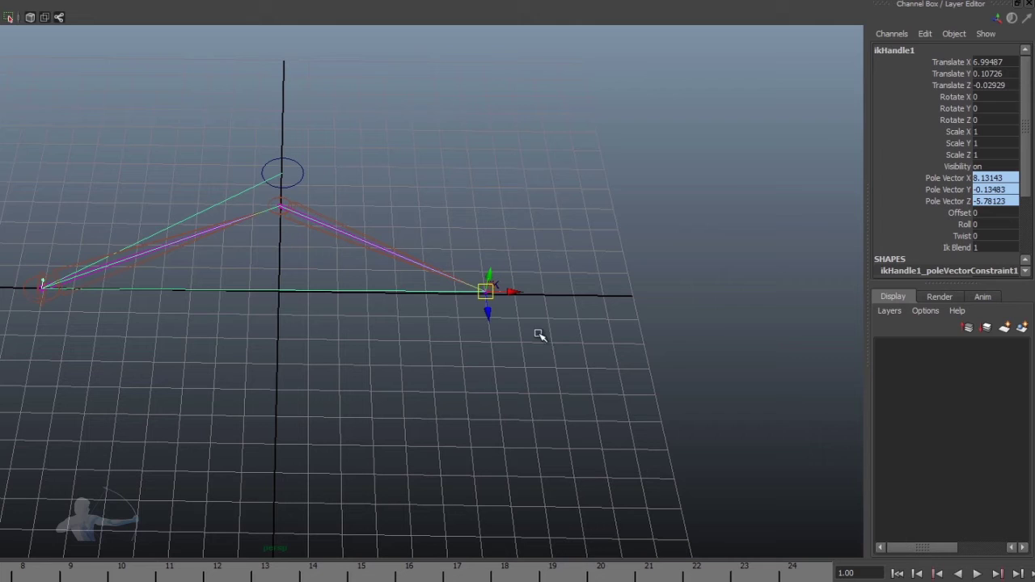
pyautogui.doubleClick(990, 248)
pyautogui.press('Return')
# Rotate joint2 to bend the lower bone down and joint1 to swing the chain upward.
pyautogui.click(220, 229)
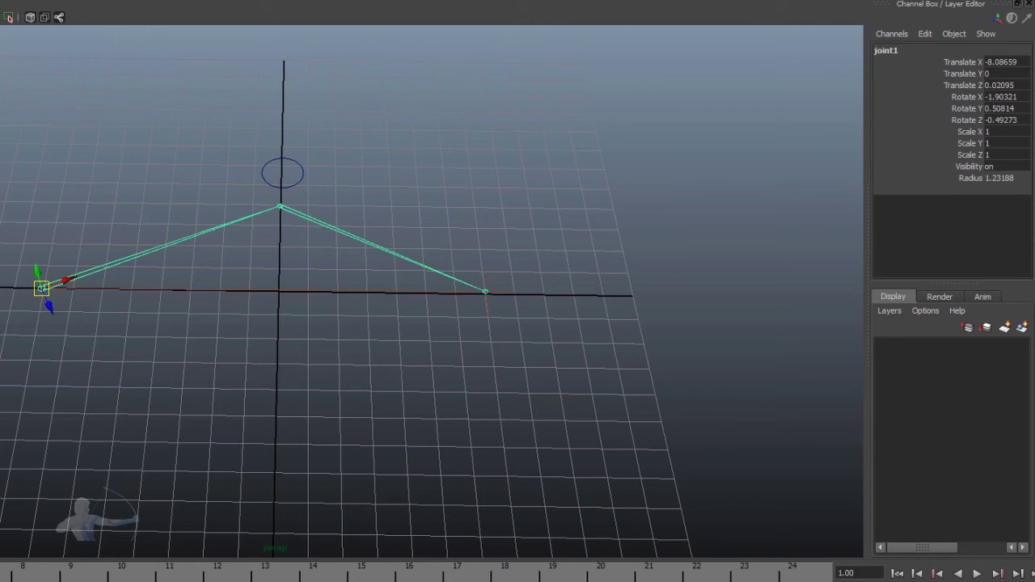
pyautogui.click(280, 208)
pyautogui.press('e')
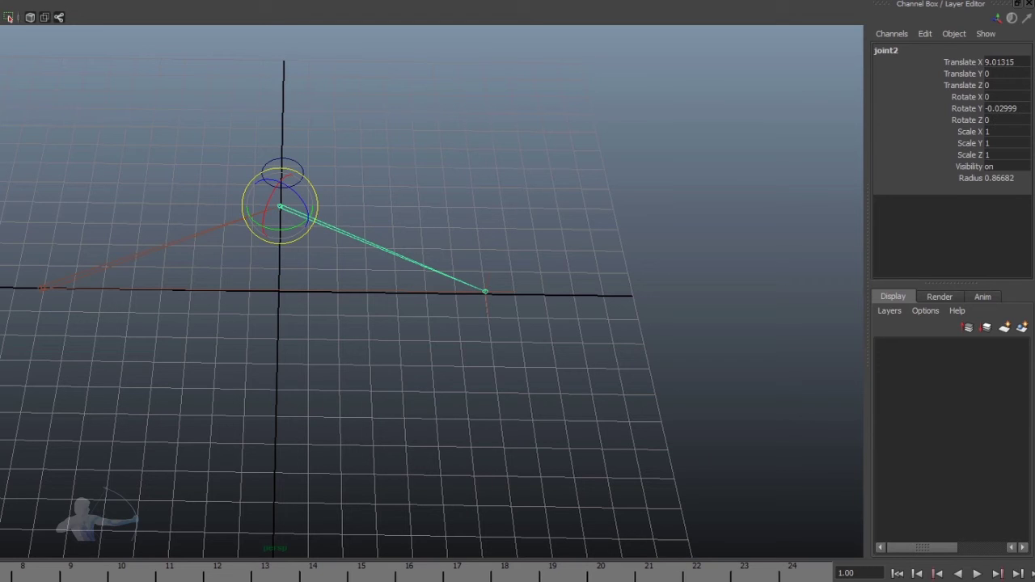
pyautogui.moveTo(281, 228); pyautogui.dragTo(282, 231)
pyautogui.click(179, 243)
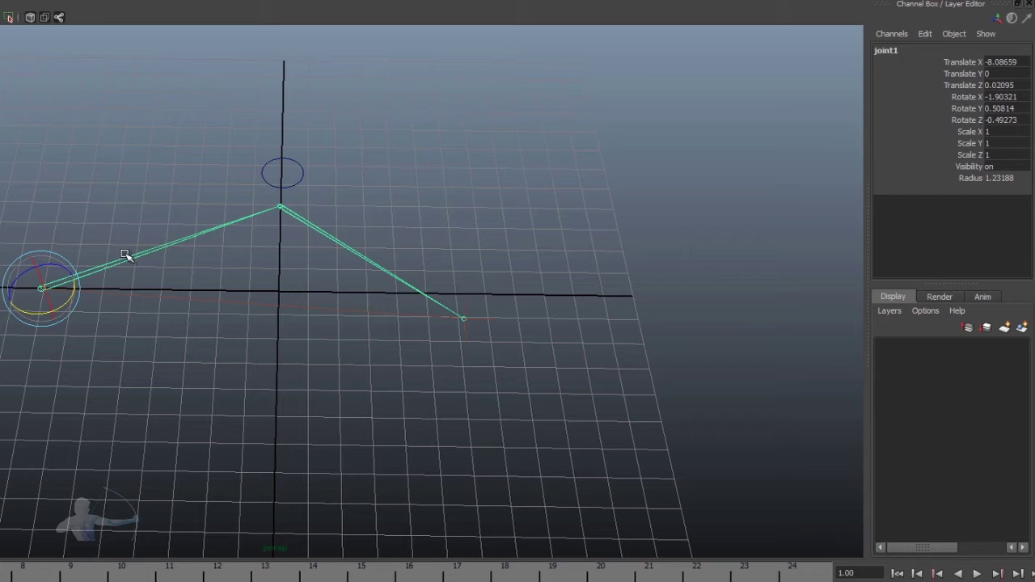
pyautogui.moveTo(32, 275); pyautogui.dragTo(25, 282)
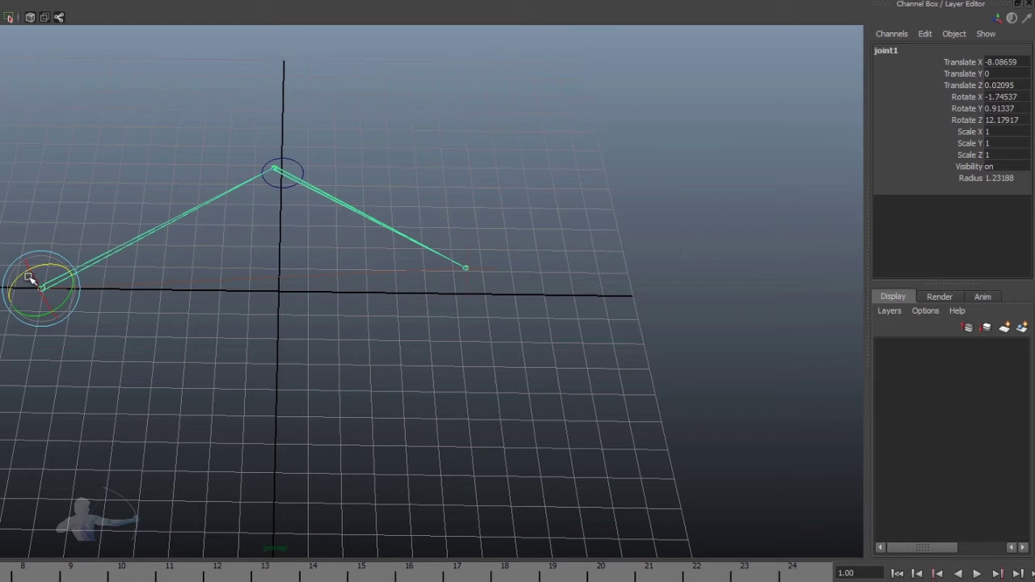
# Set ikHandle1's Ik Blend to 1 so the chain snaps back, and select nurbsCircle1.
pyautogui.click(468, 270)
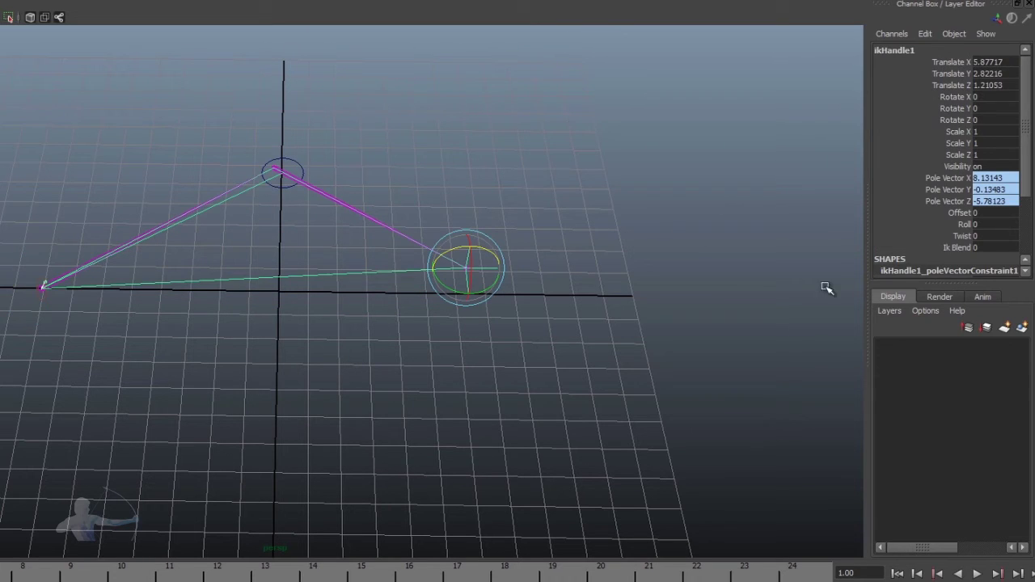
pyautogui.write('1')
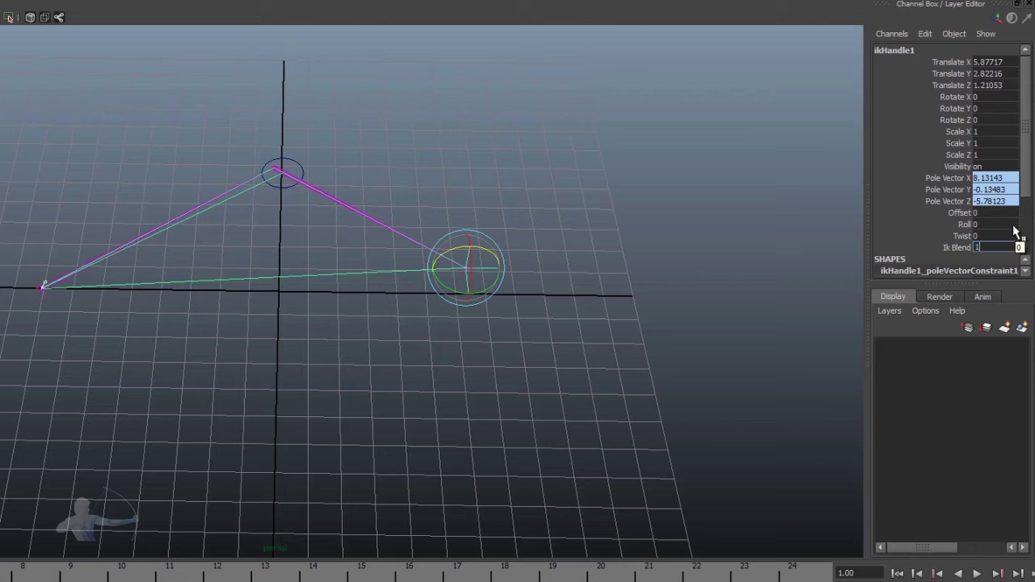
pyautogui.press('Return')
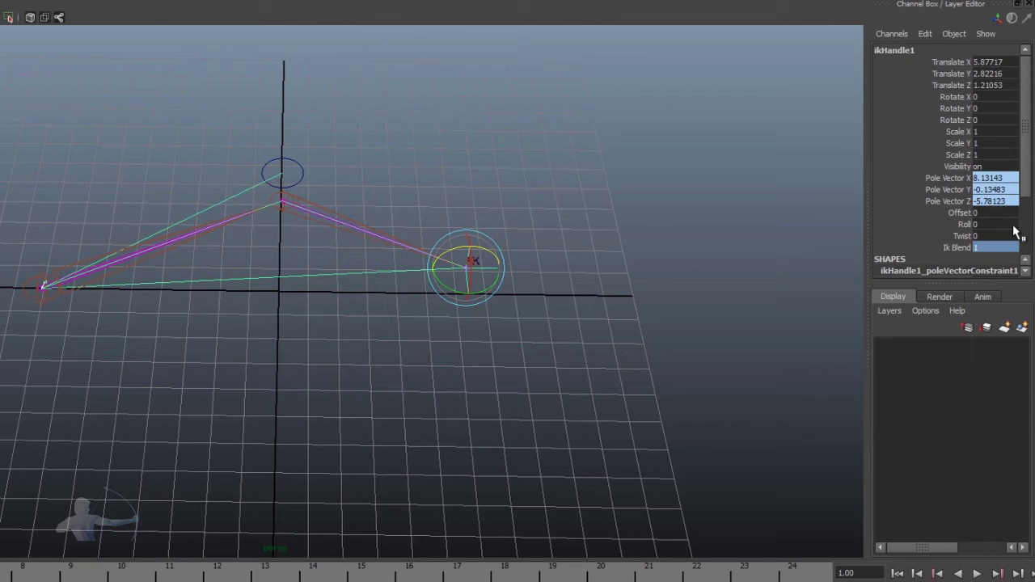
pyautogui.click(283, 172)
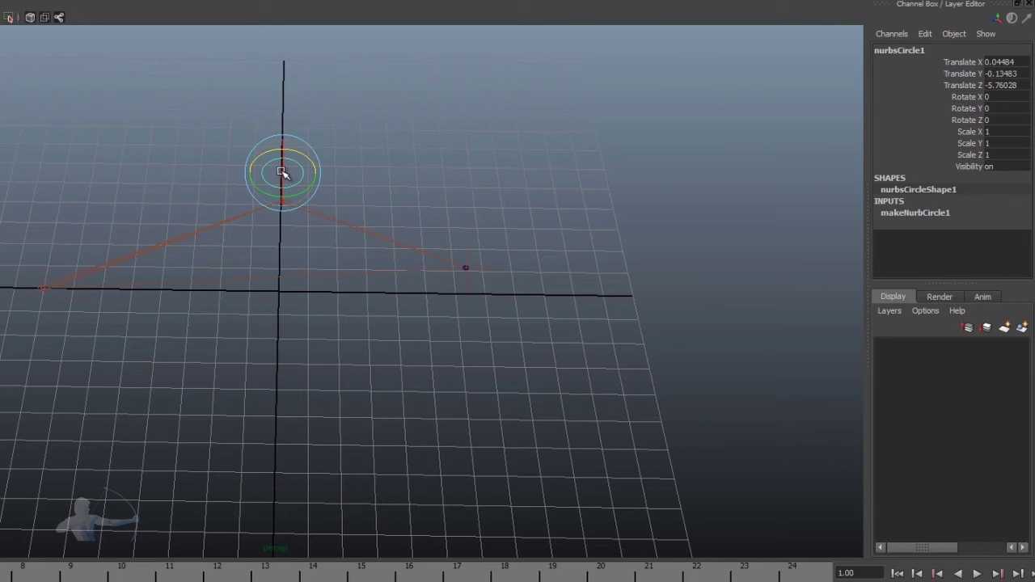
# Move the nurbsCircle1 pole vector control upward.
pyautogui.press('w')
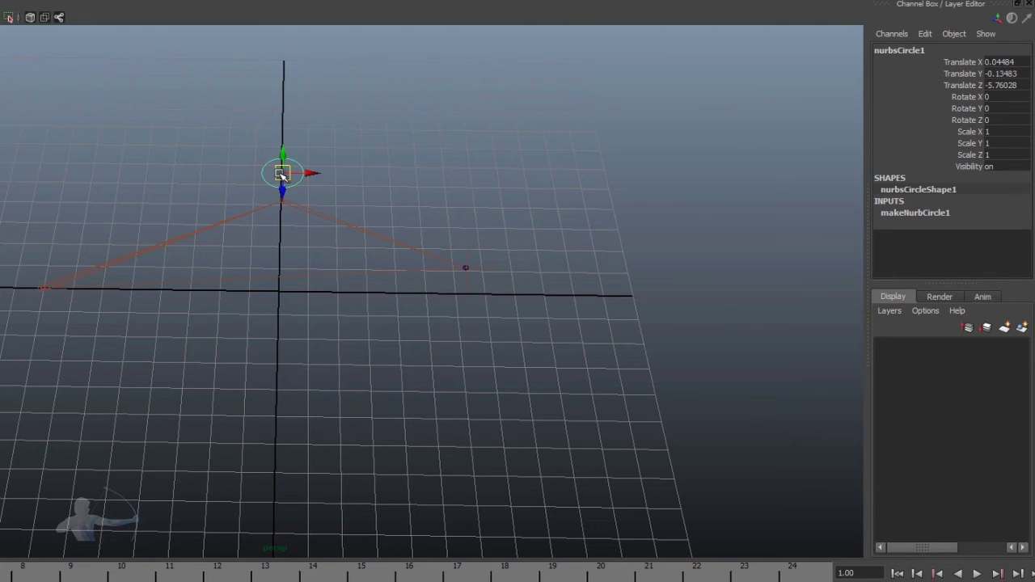
pyautogui.moveTo(281, 174); pyautogui.dragTo(279, 149)
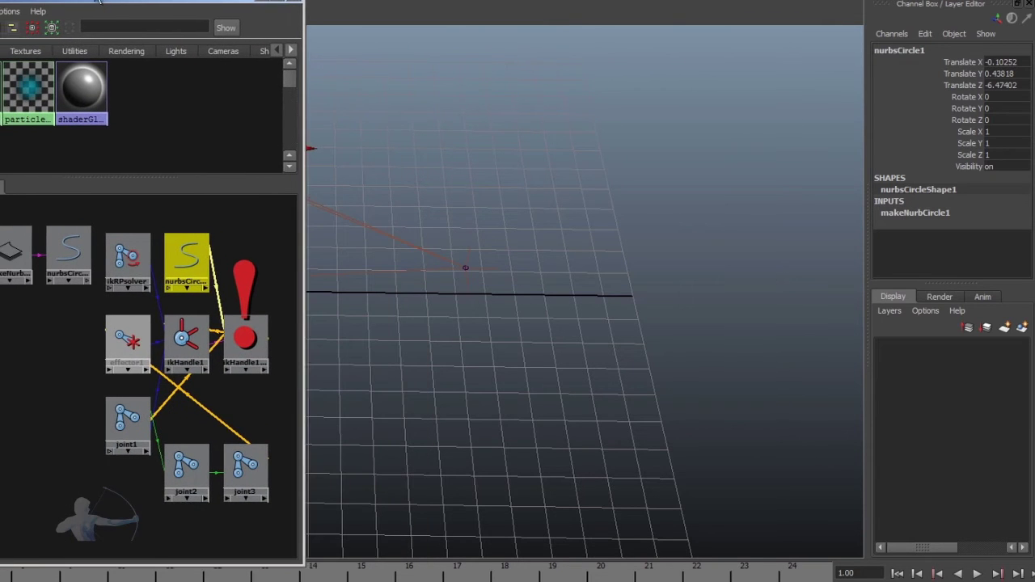
pyautogui.keyDown('alt'); pyautogui.moveTo(469, 247); pyautogui.dragTo(788, 284, button='middle'); pyautogui.keyUp('alt')
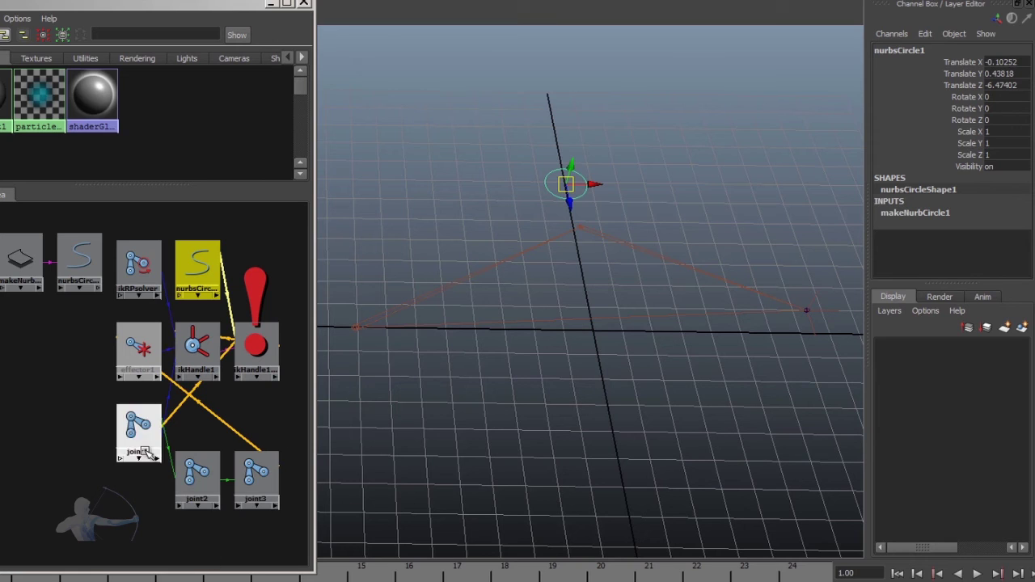
pyautogui.click(142, 436)
pyautogui.click(192, 483)
pyautogui.click(256, 477)
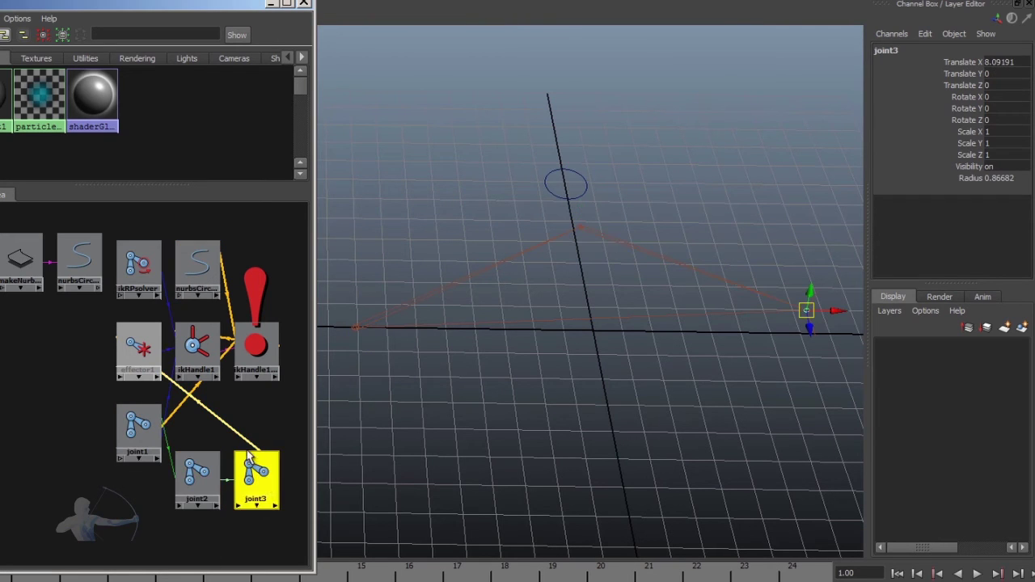
pyautogui.click(196, 348)
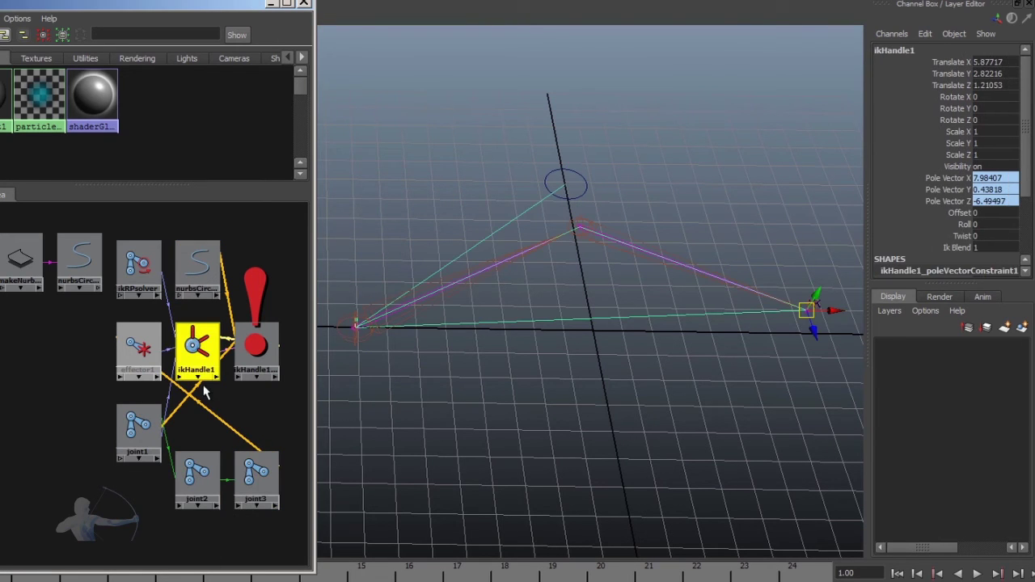
pyautogui.click(257, 346)
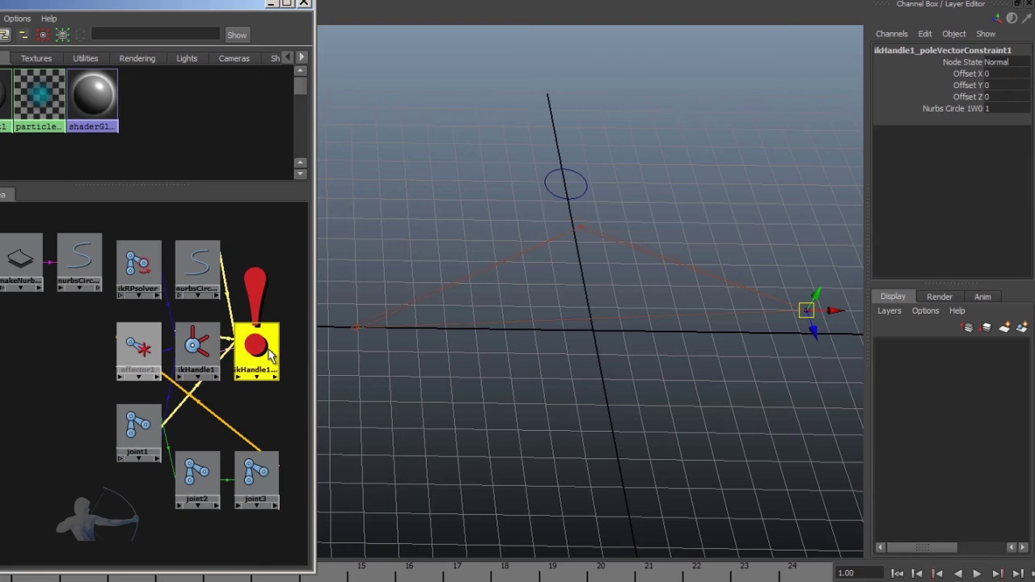
pyautogui.click(198, 272)
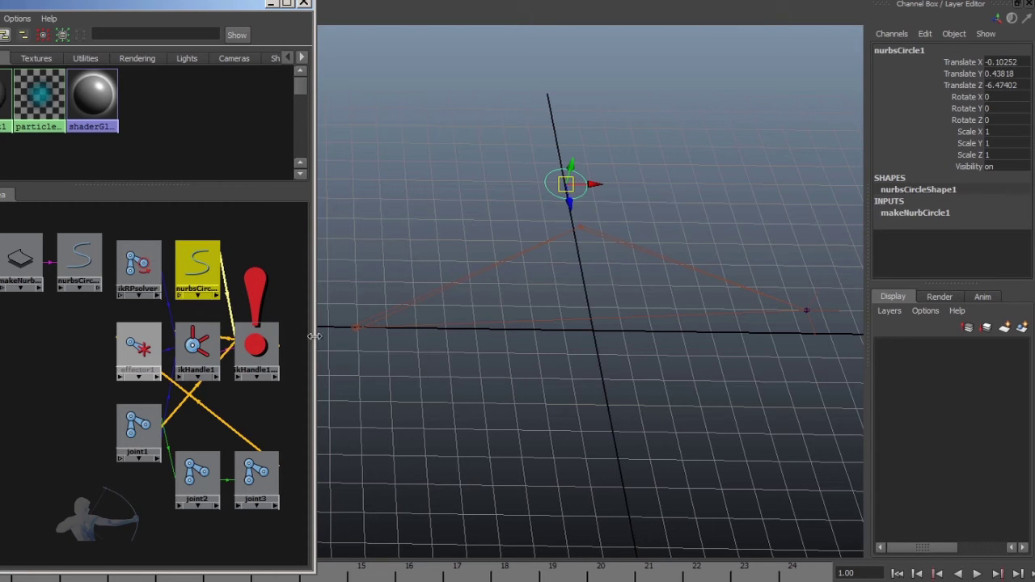
pyautogui.click(826, 304)
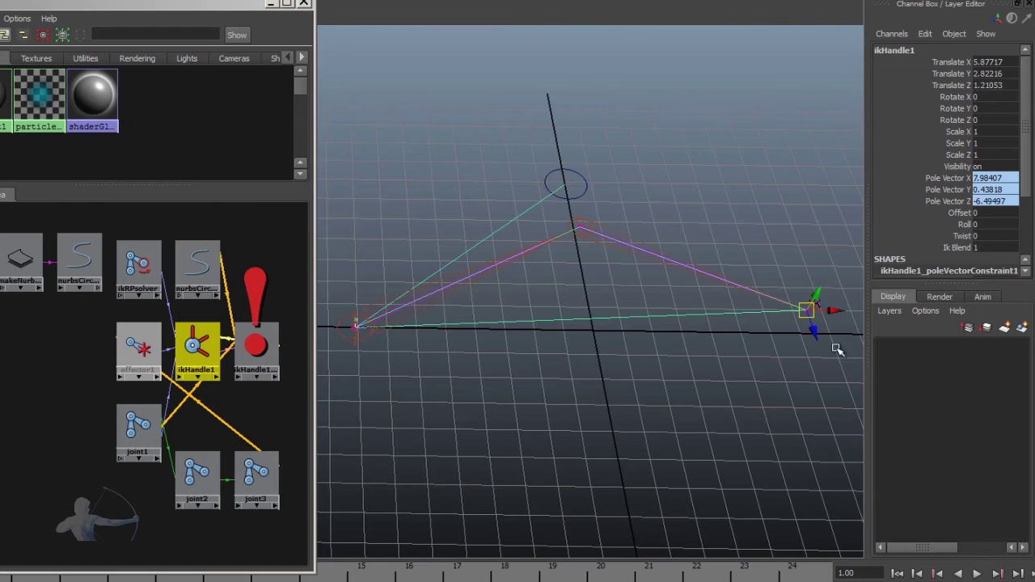
pyautogui.click(580, 186)
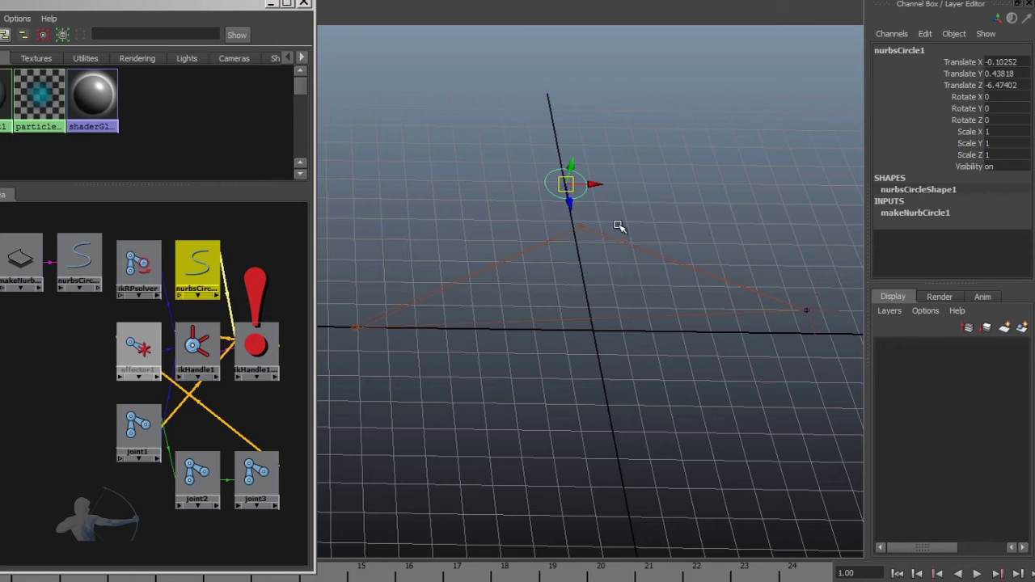
pyautogui.click(625, 260)
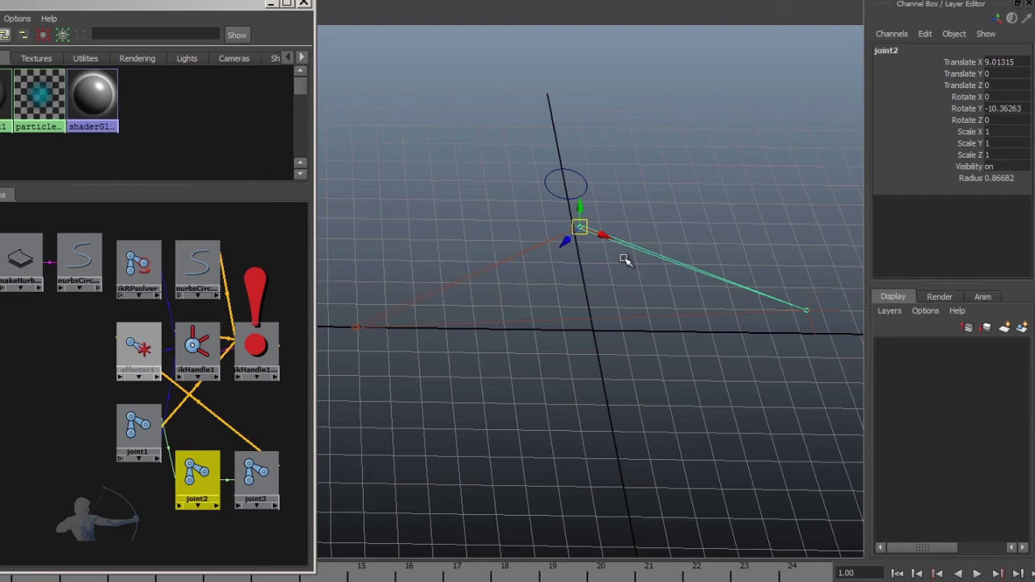
pyautogui.click(474, 279)
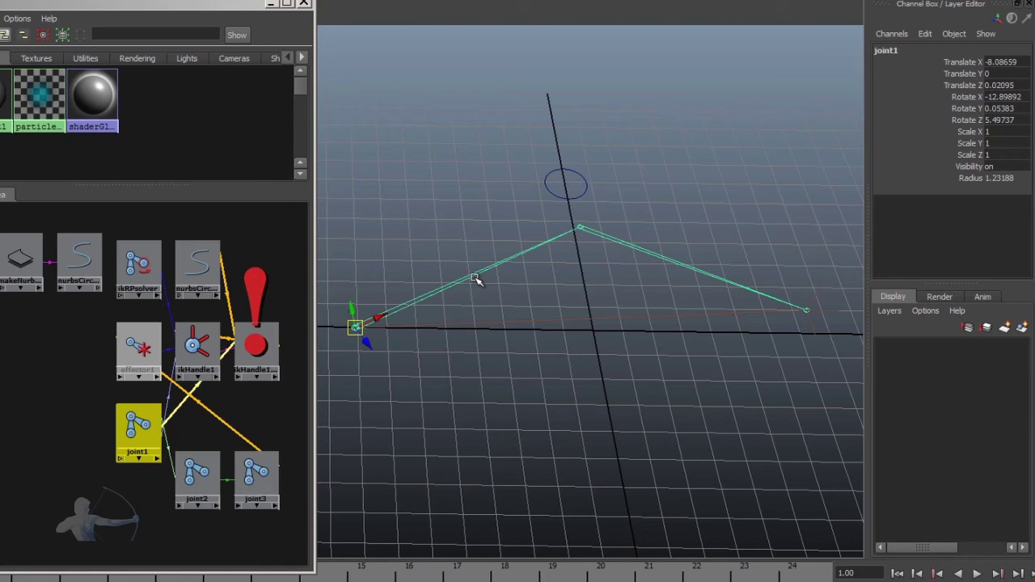